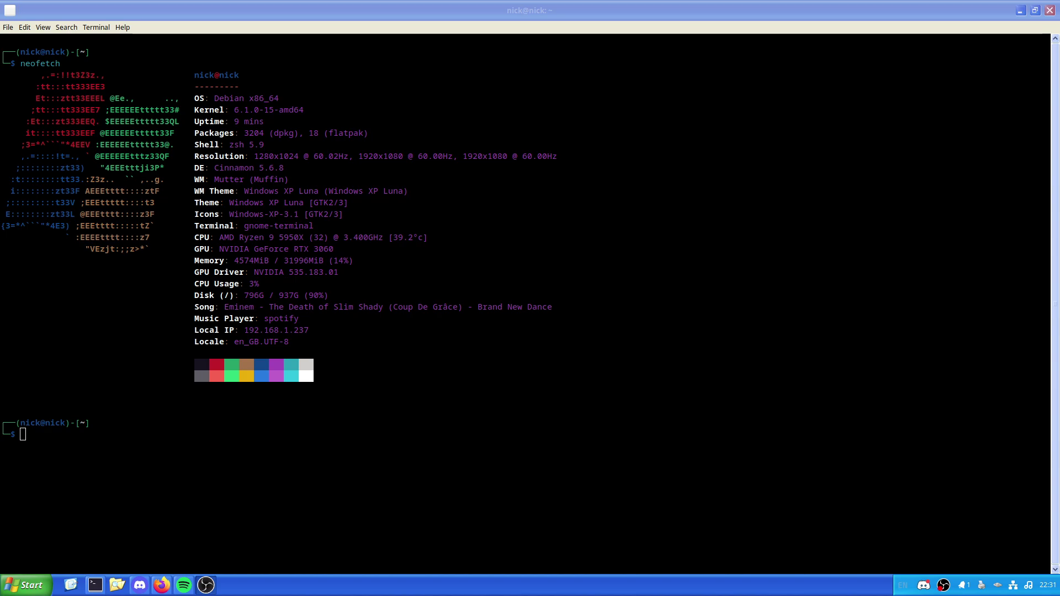
# Step: Show system info with neofetch, clear the screen, and run sudo apt update
pyautogui.click(547, 495)
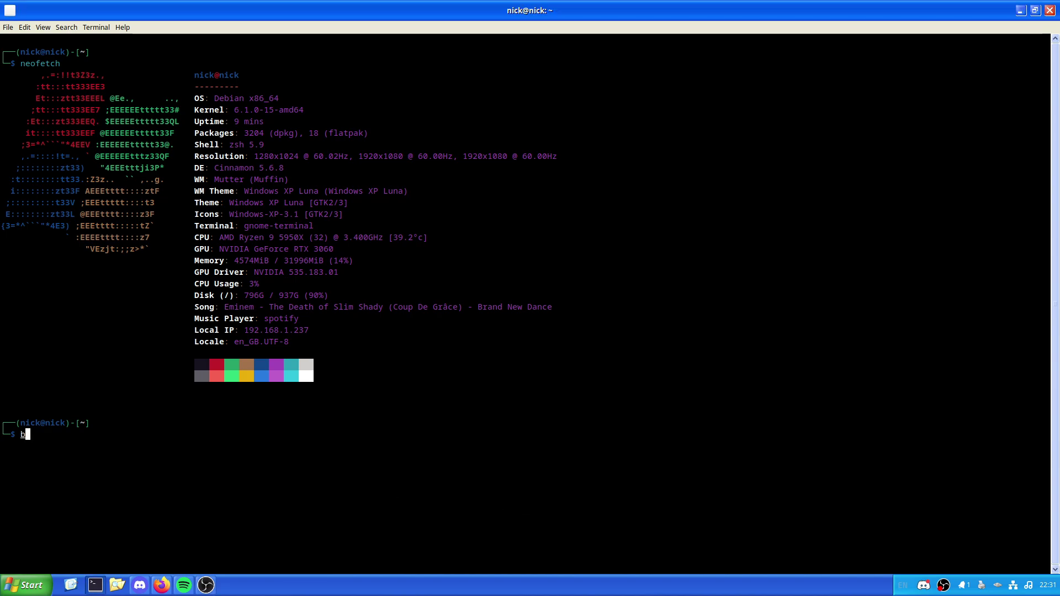
pyautogui.write('neofetch')
pyautogui.press('Return')
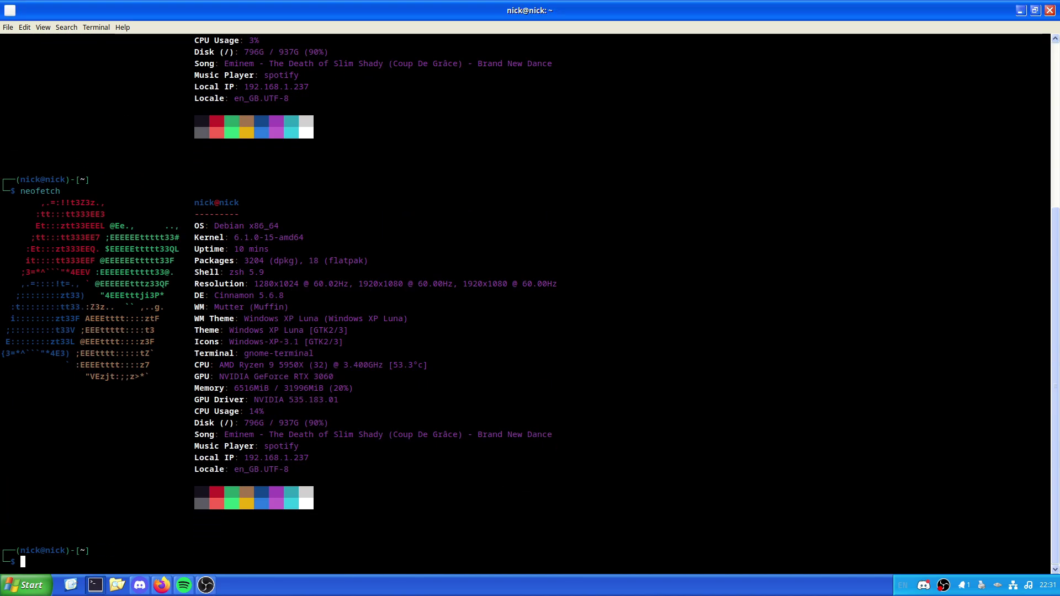
pyautogui.hotkey('ctrl', 'l')
pyautogui.write('sudo apt update')
pyautogui.press('Return')
# Step: Readjust the terminal text size and clear the screen to a fresh prompt
pyautogui.hotkey('ctrl', '-')
pyautogui.hotkey('ctrl', '-')
pyautogui.hotkey('ctrl', '-')
pyautogui.write('=')
pyautogui.hotkey('ctrl', '+')
pyautogui.hotkey('ctrl', '+')
pyautogui.hotkey('ctrl', '+')
pyautogui.hotkey('ctrl', '+')
pyautogui.press('BackSpace')
pyautogui.press('BackSpace')
pyautogui.write('clear')
pyautogui.press('Return')
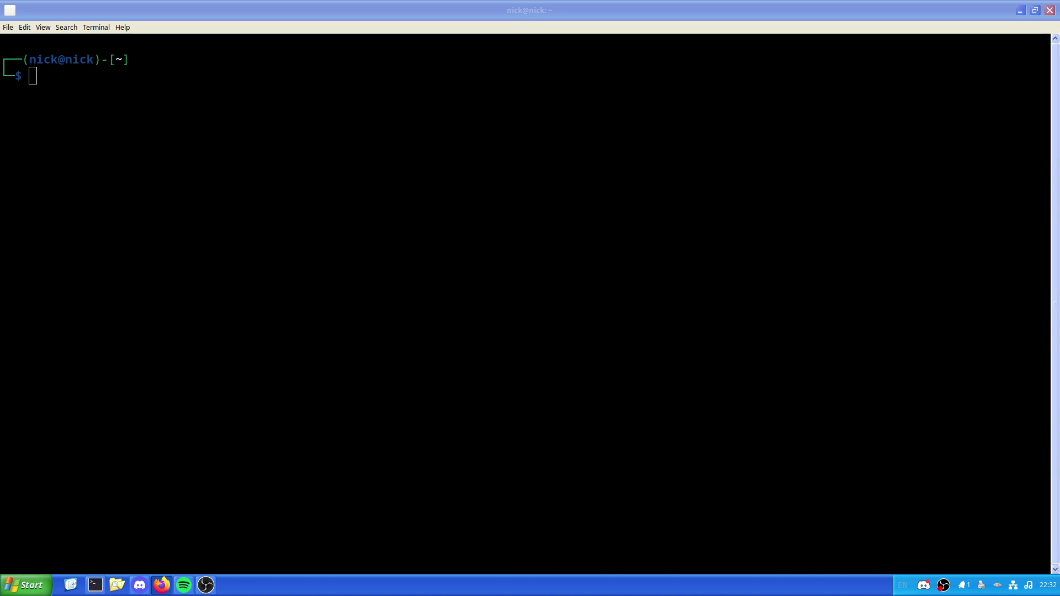
# Step: Search apt for 'debian', then for 'lutris', which lists lutris 0.5.12-1
pyautogui.click(388, 369)
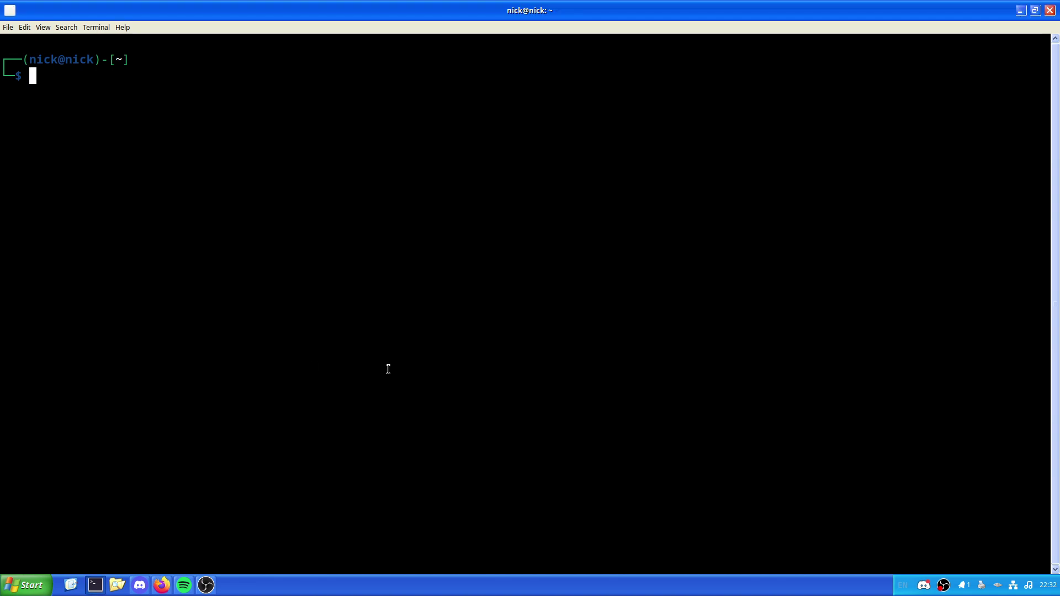
pyautogui.write('sudo apot')
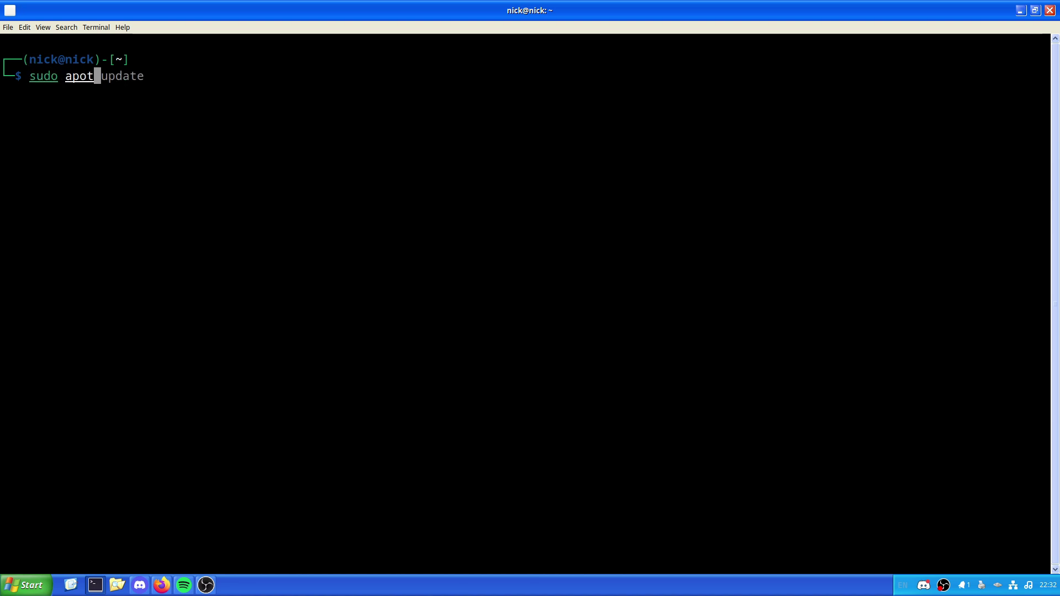
pyautogui.press('BackSpace')
pyautogui.press('BackSpace')
pyautogui.write('t search debian')
pyautogui.press('Return')
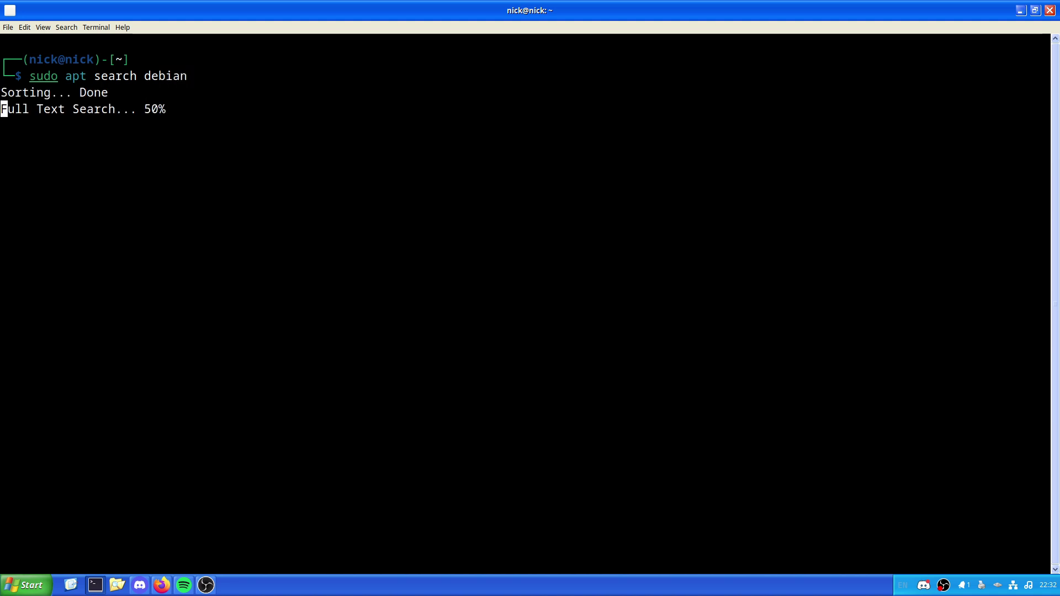
pyautogui.write('sudo')
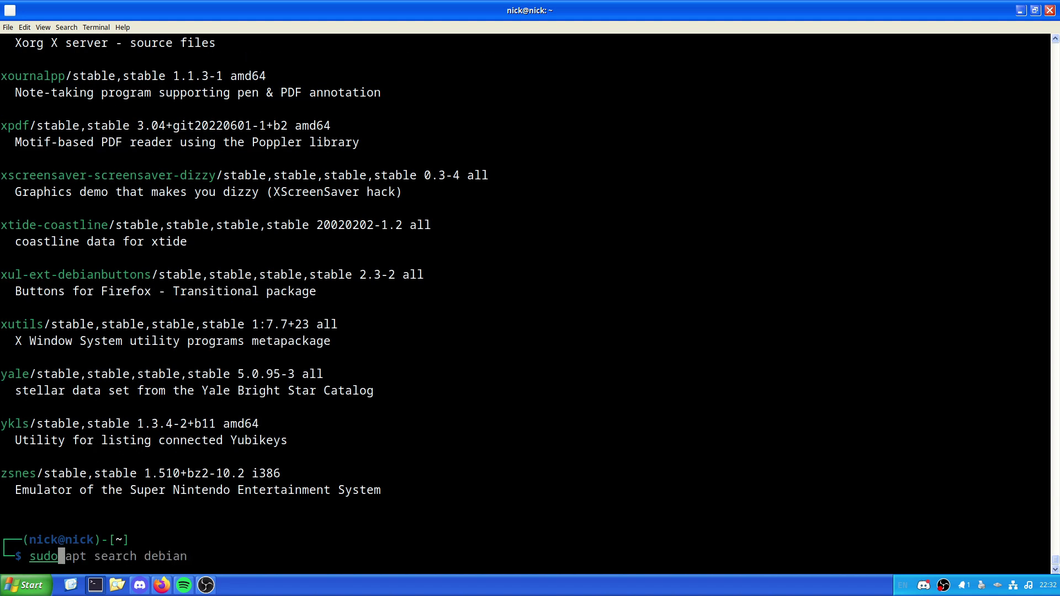
pyautogui.write(' apt search lutris')
pyautogui.press('Return')
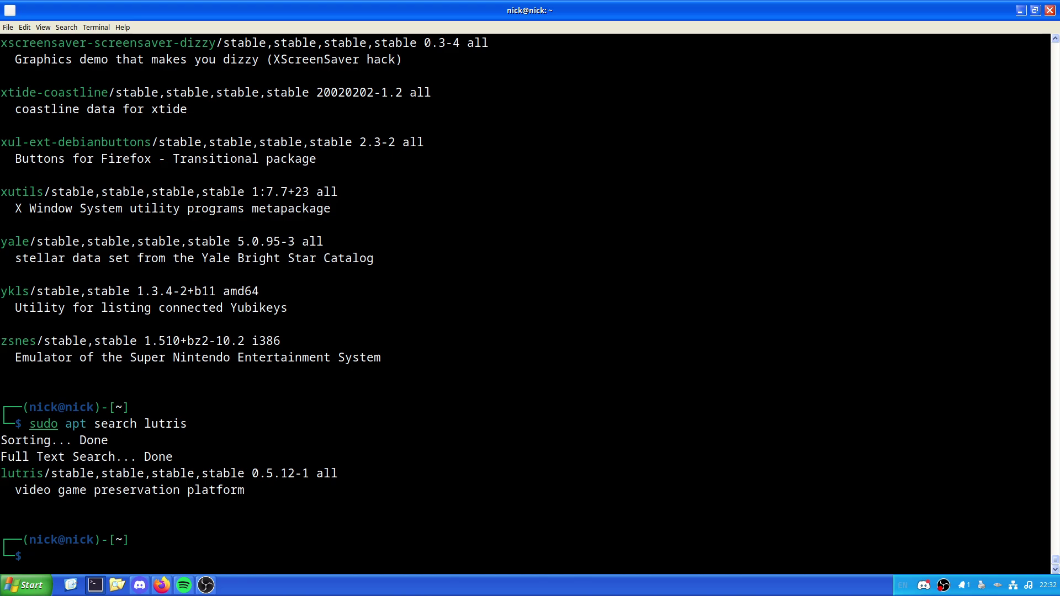
pyautogui.press('super')
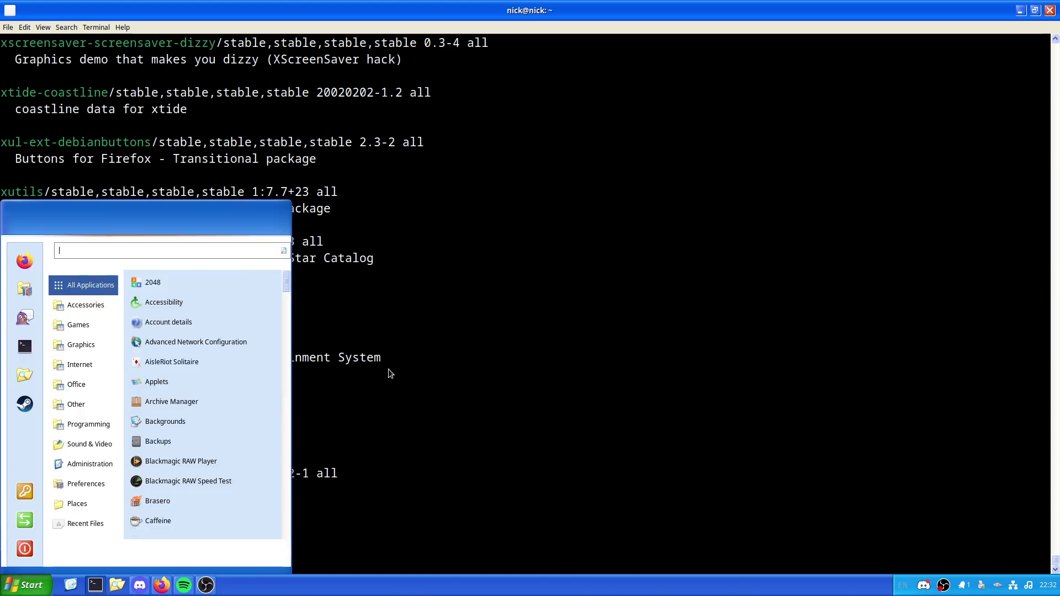
pyautogui.write('lutris')
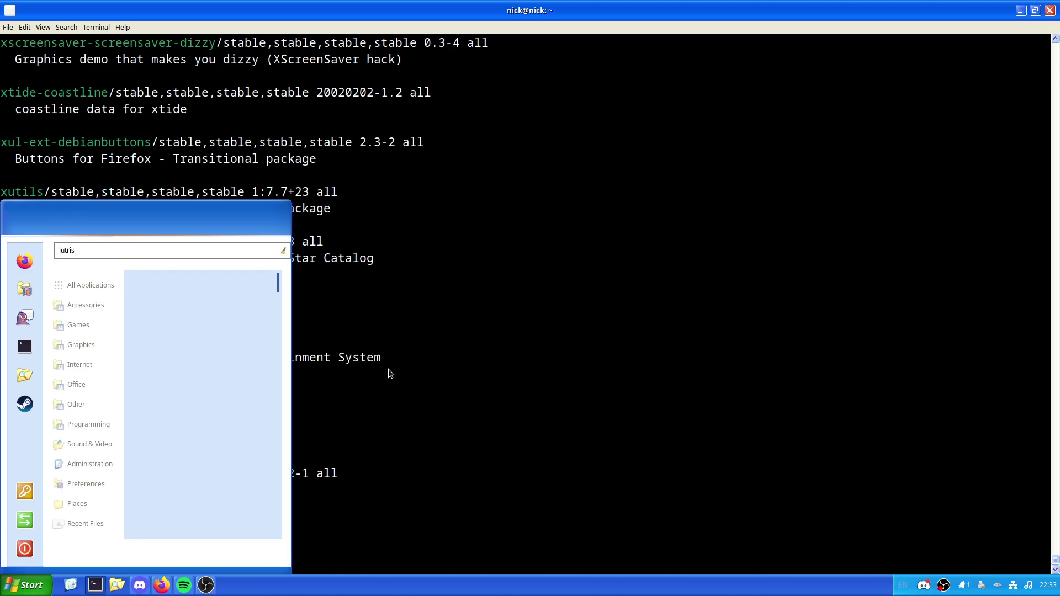
pyautogui.press('Escape')
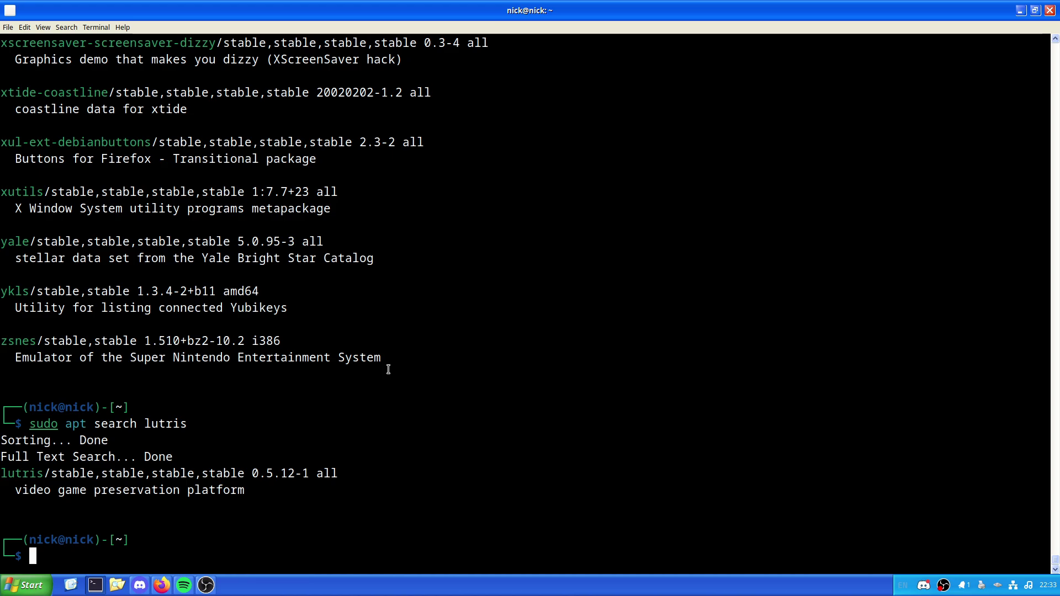
# Step: Begin an echo "deb [signed-by=/etc/apt/keyrings/lutris.gpg]" line pointing to download.opensuse.org/repositories
pyautogui.write('s')
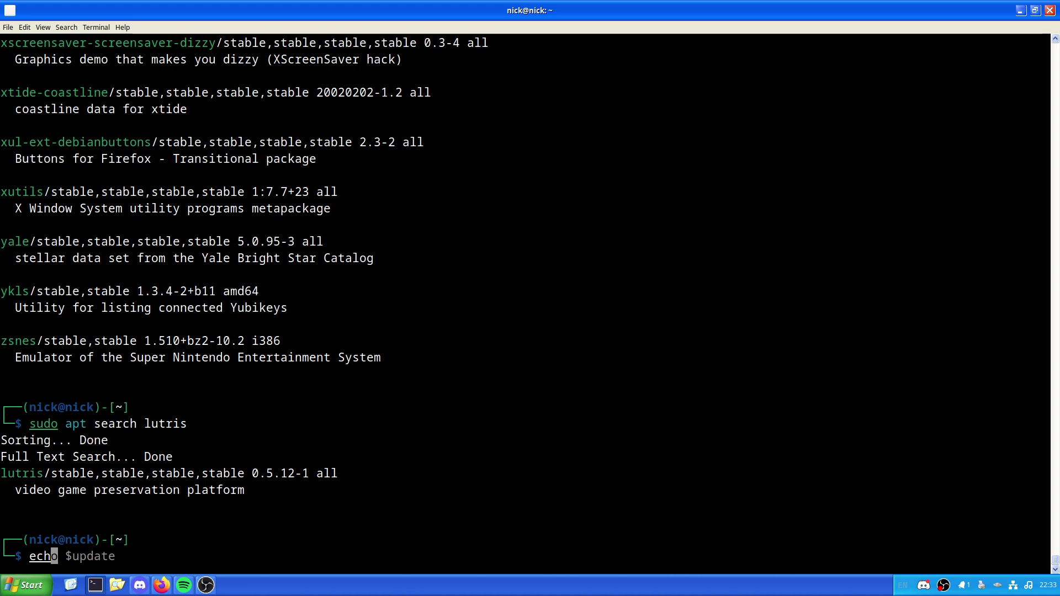
pyautogui.press('BackSpace')
pyautogui.write('echo @')
pyautogui.press('BackSpace')
pyautogui.write('"')
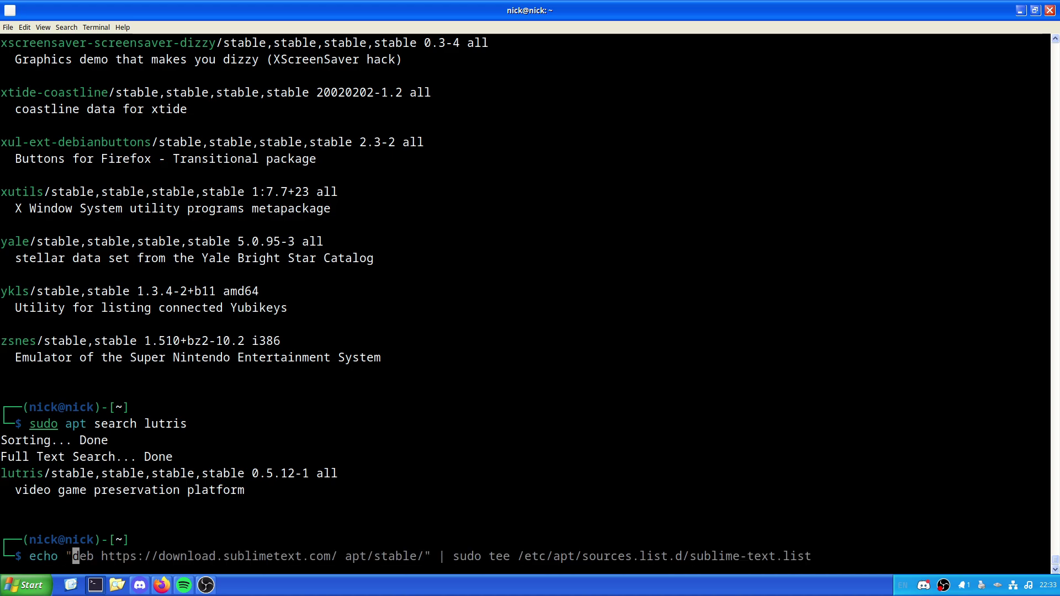
pyautogui.write('deb')
pyautogui.write(' [')
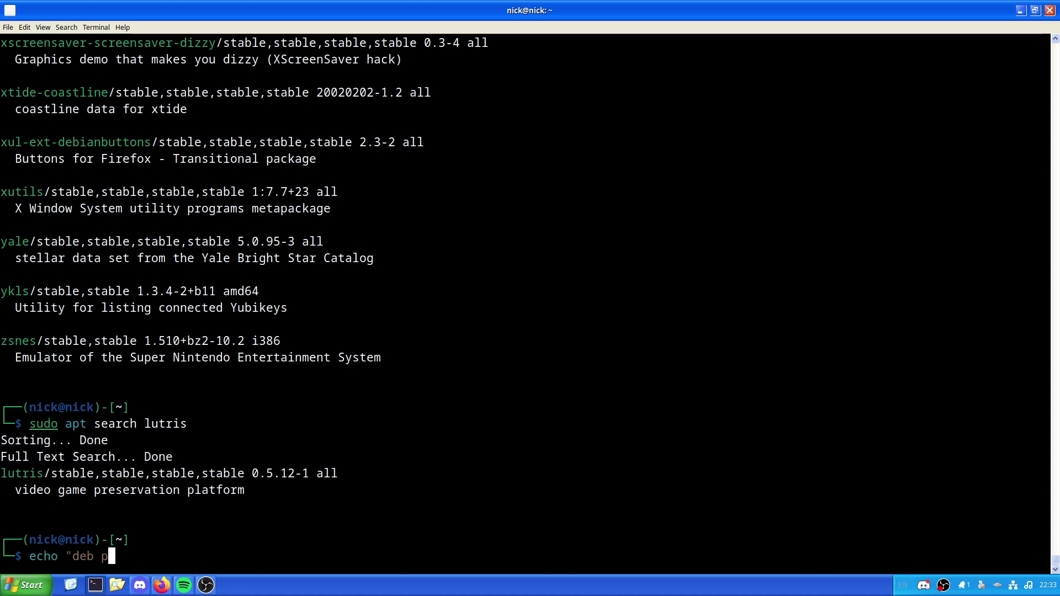
pyautogui.write('signed-by')
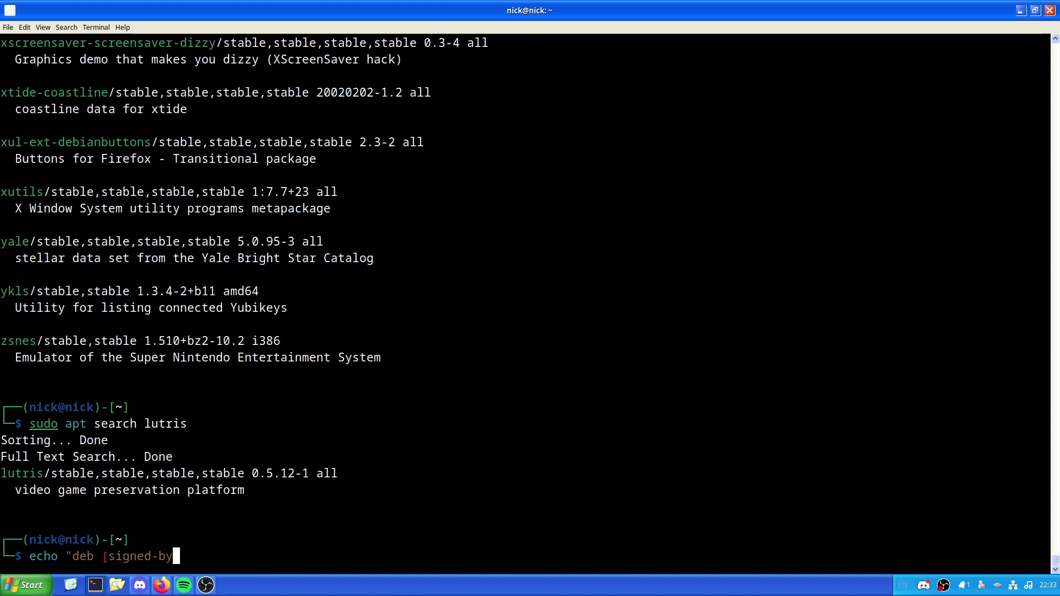
pyautogui.write('=/etc/apt/ke')
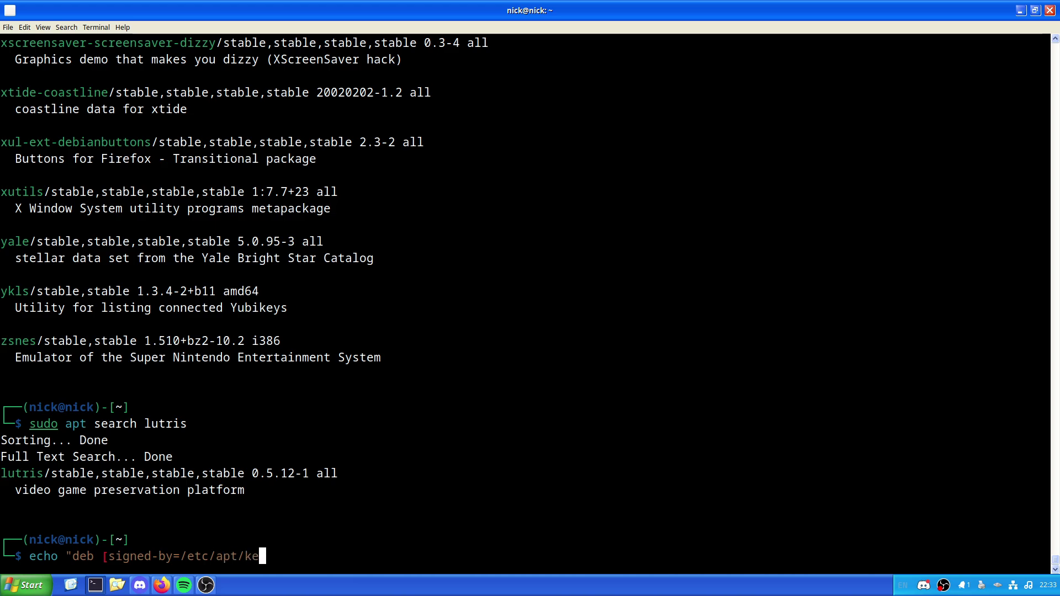
pyautogui.write('yrings/lutris.')
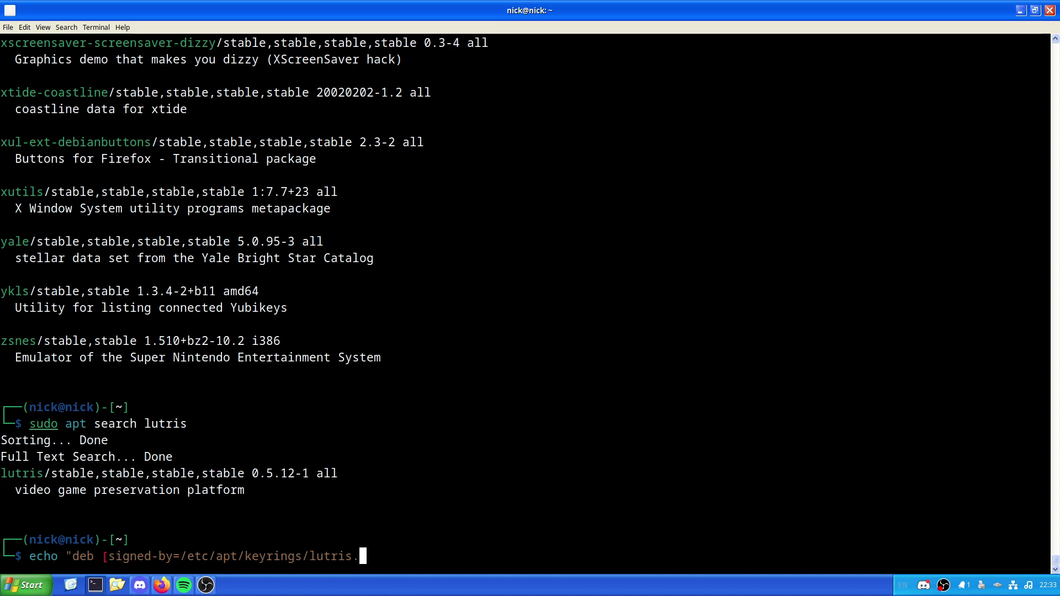
pyautogui.write('gpg] https')
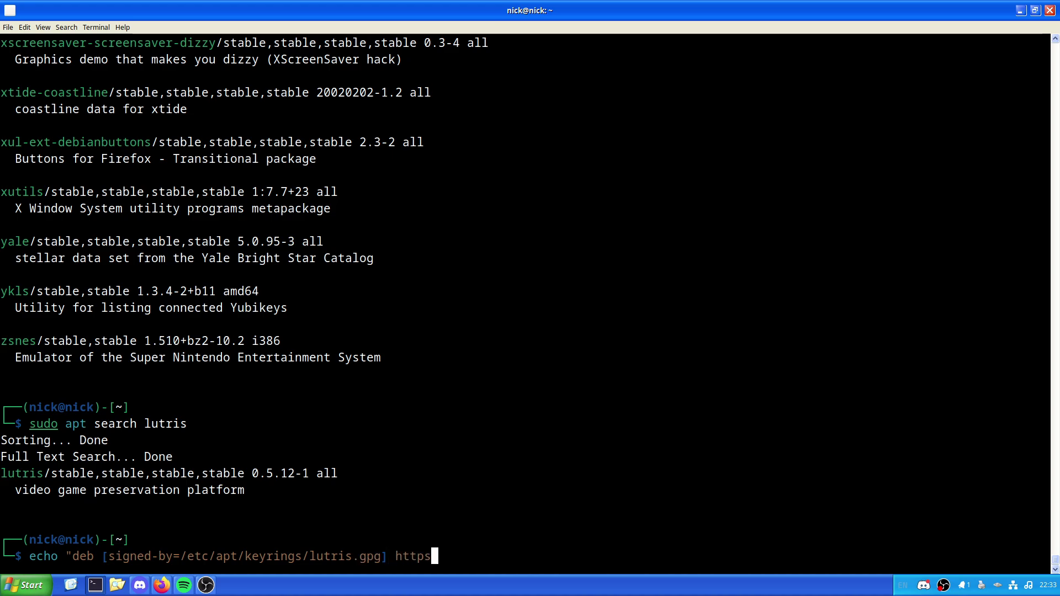
pyautogui.write('://downloa')
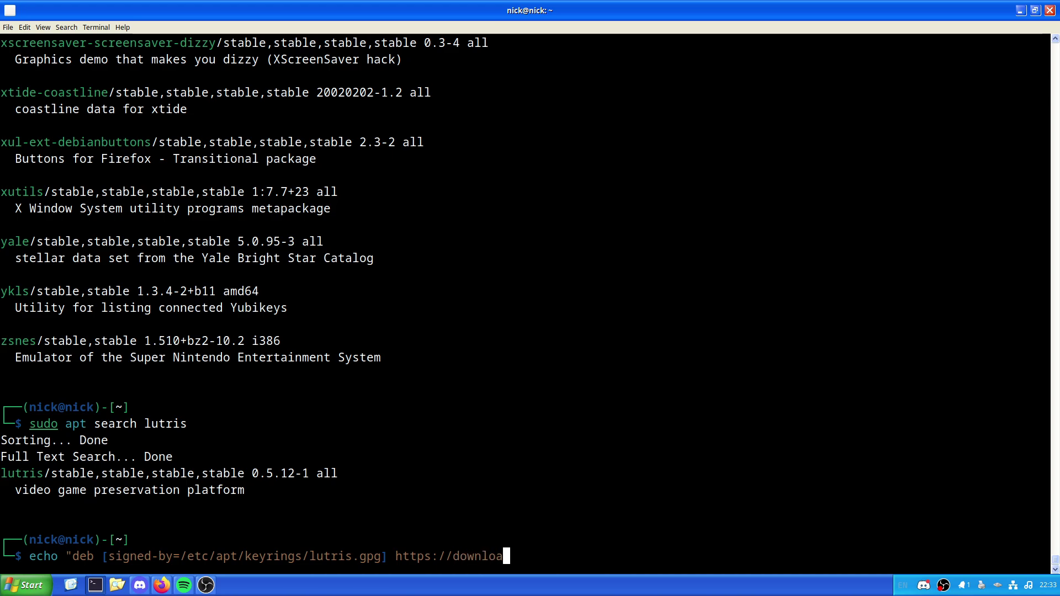
pyautogui.write('d.opensuse.')
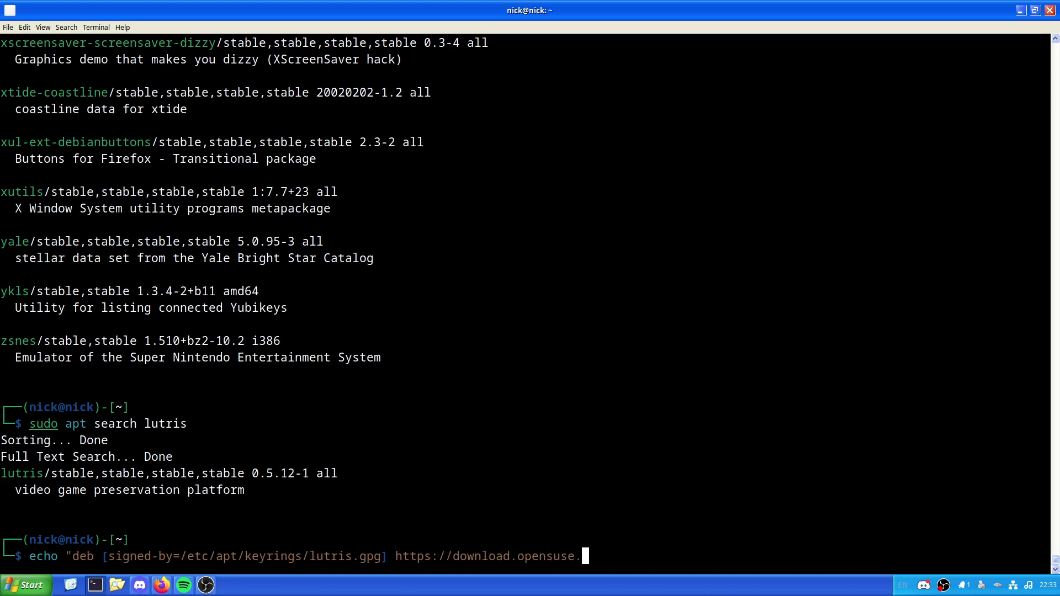
pyautogui.write('org/repositories/home')
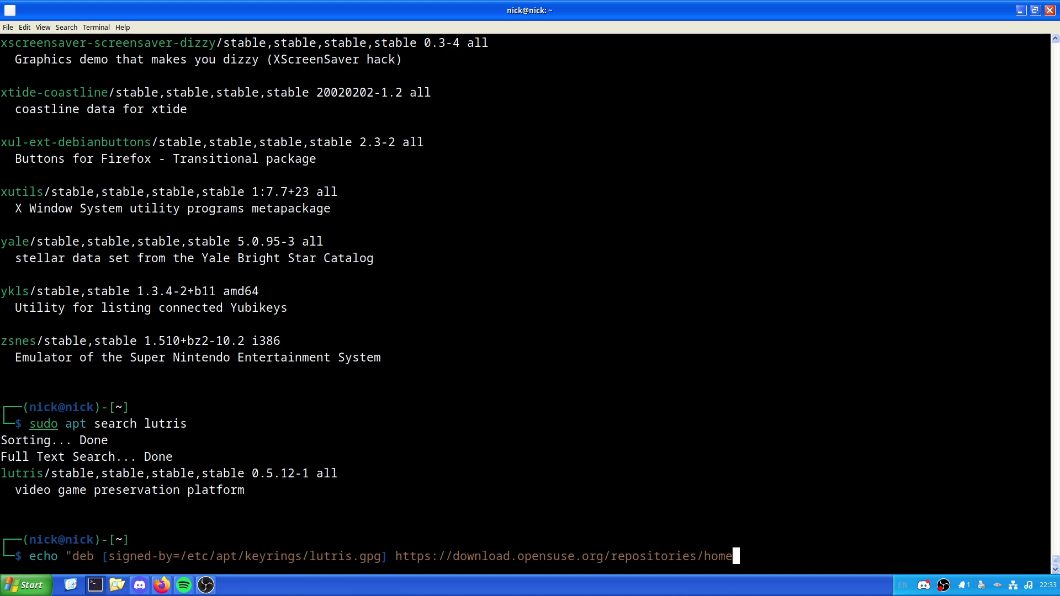
# Step: Finish the strycore/Debian_12 path and write it via sudo tee to /etc/apt/sources.list.d/lutris.list
pyautogui.write(':/strycore/Debian')
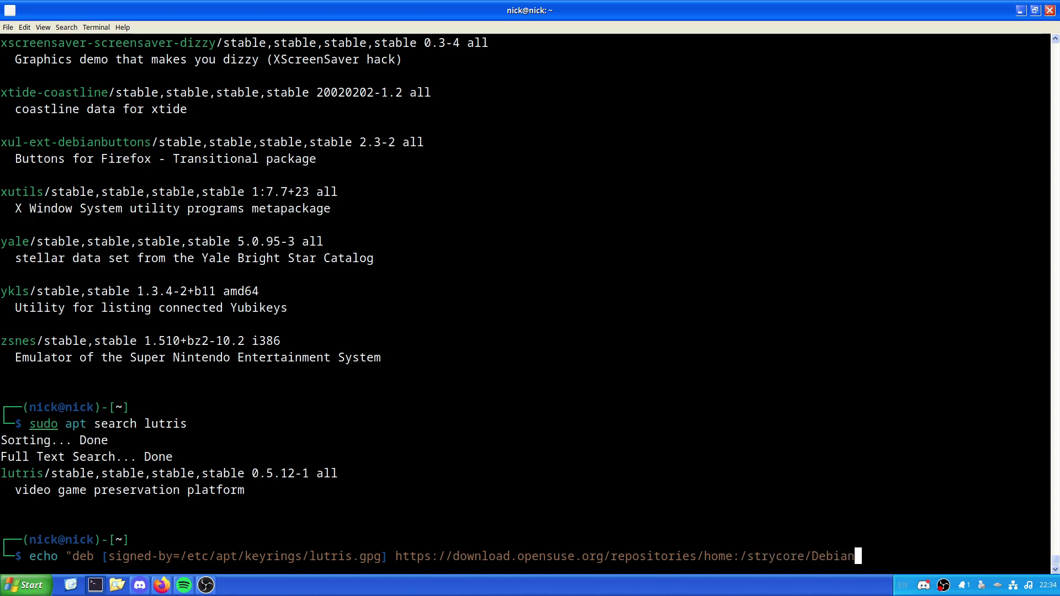
pyautogui.write('_12/ ./"')
pyautogui.write('sudoi')
pyautogui.press('BackSpace')
pyautogui.write('tee /et')
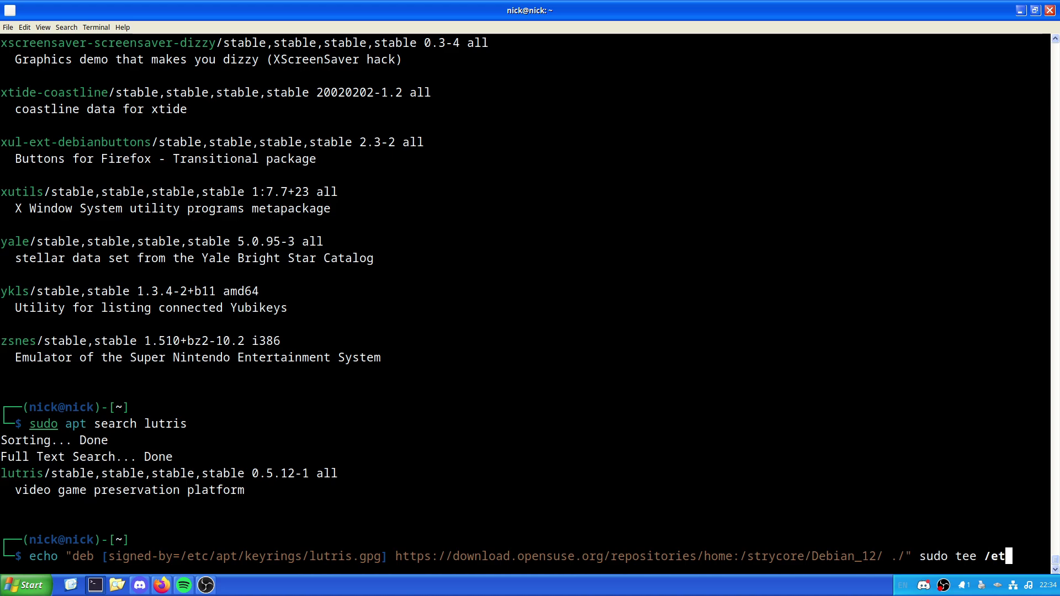
pyautogui.write('c/apt/sour')
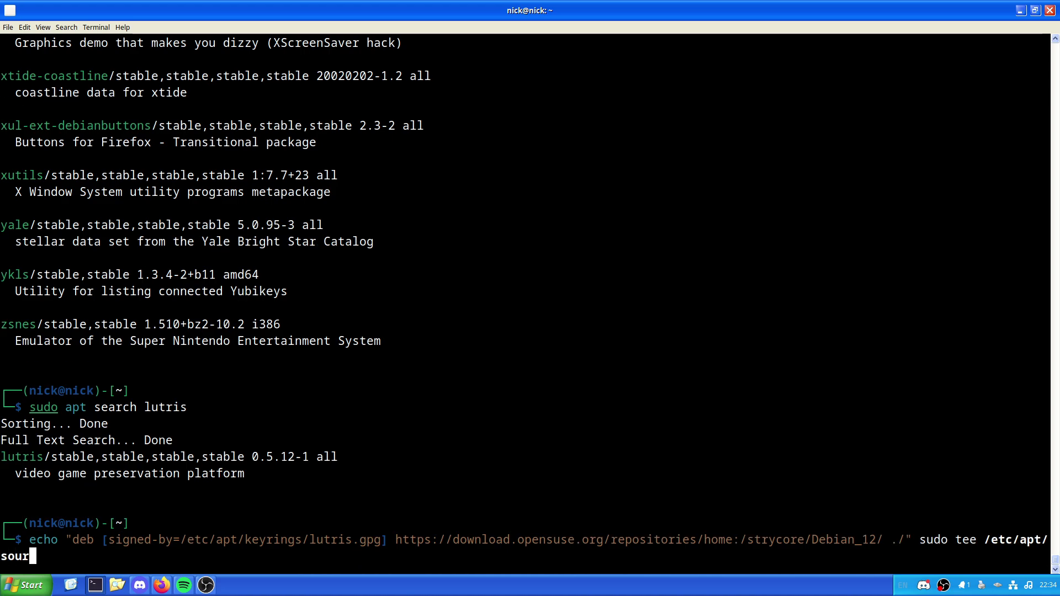
pyautogui.write('ces.list.d')
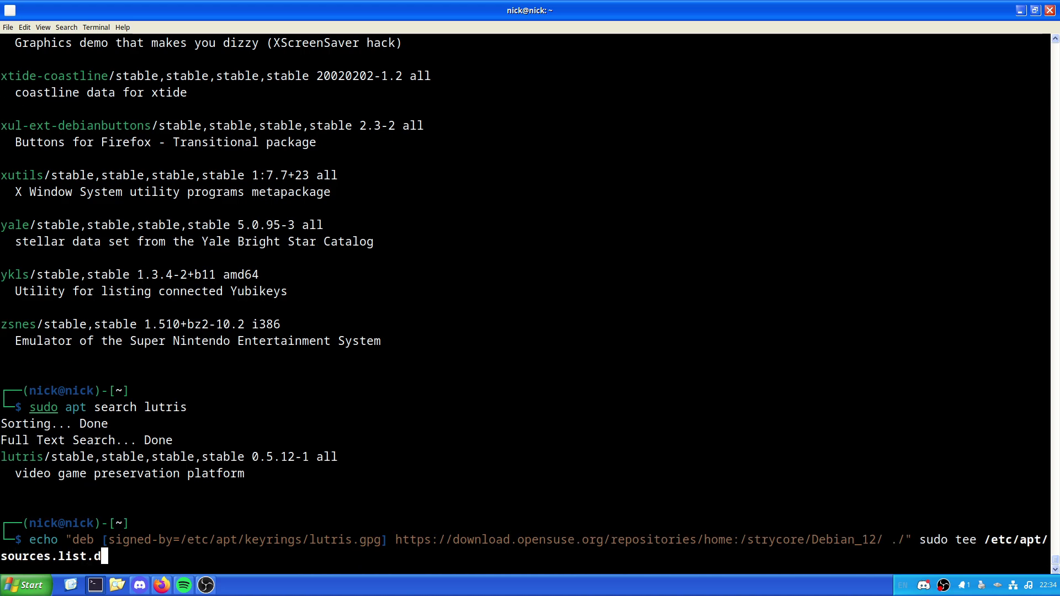
pyautogui.write('/lit')
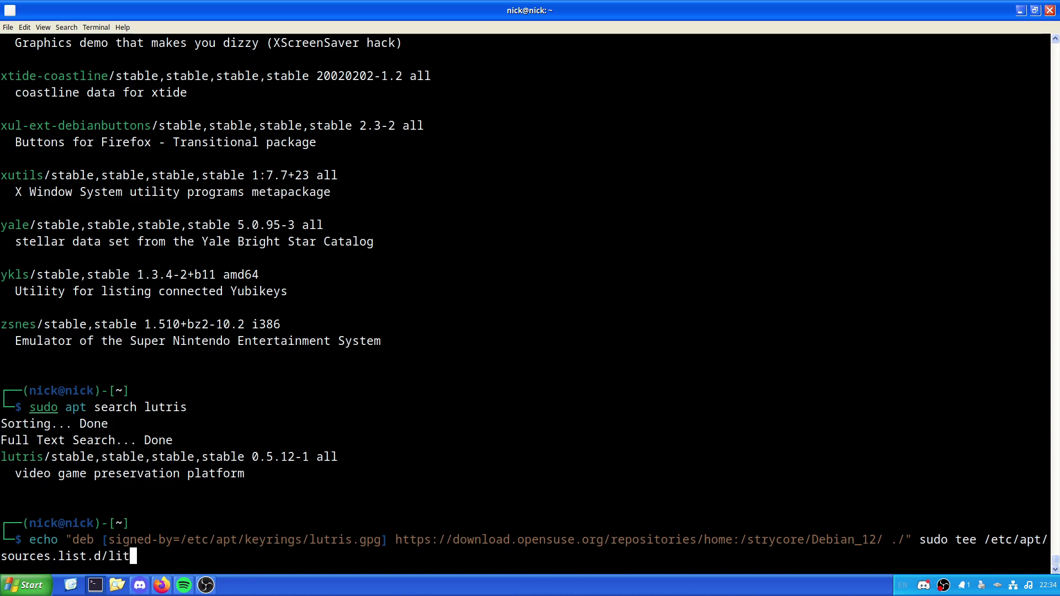
pyautogui.press('BackSpace')
pyautogui.press('BackSpace')
pyautogui.write('utris.list > ')
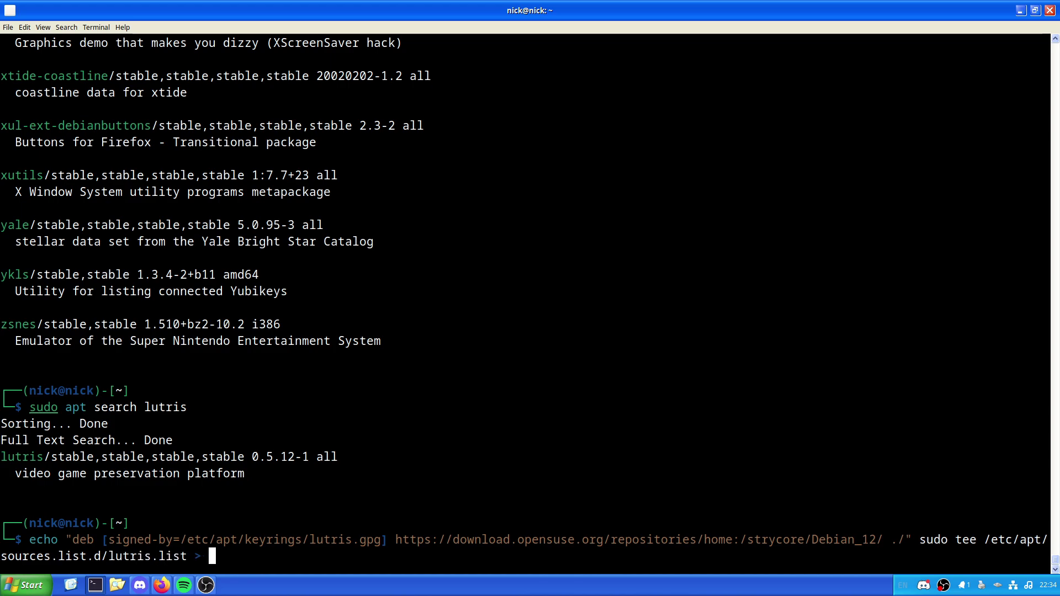
pyautogui.write('/dev/nul')
pyautogui.write('l')
pyautogui.press('Return')
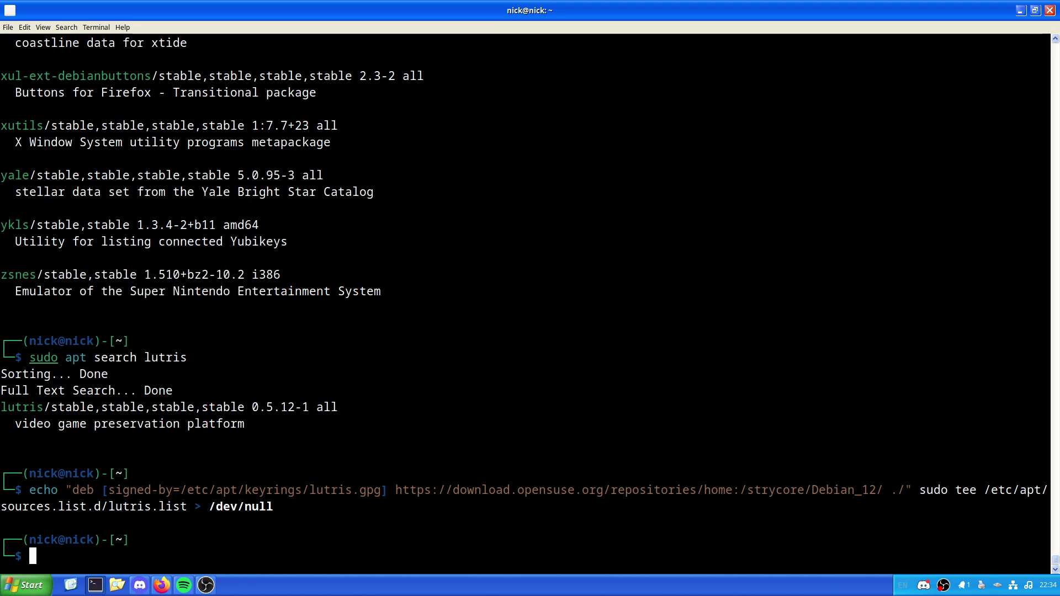
# Step: Type a wget -q -O- command fetching home:/strycore/Debian_12/Release.key from download.opensuse.org
pyautogui.write('wget -q')
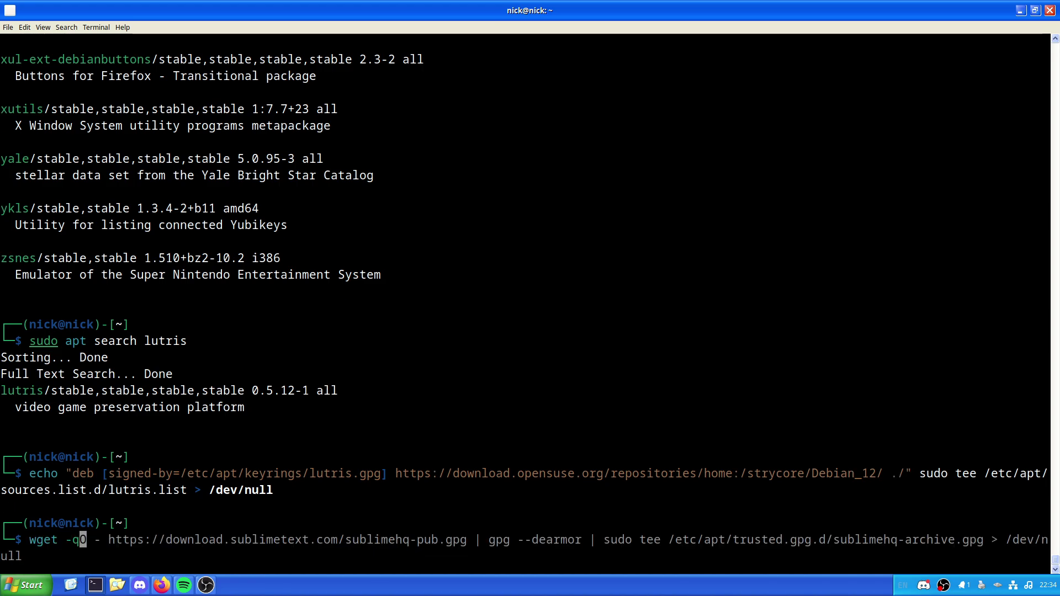
pyautogui.write(' -O')
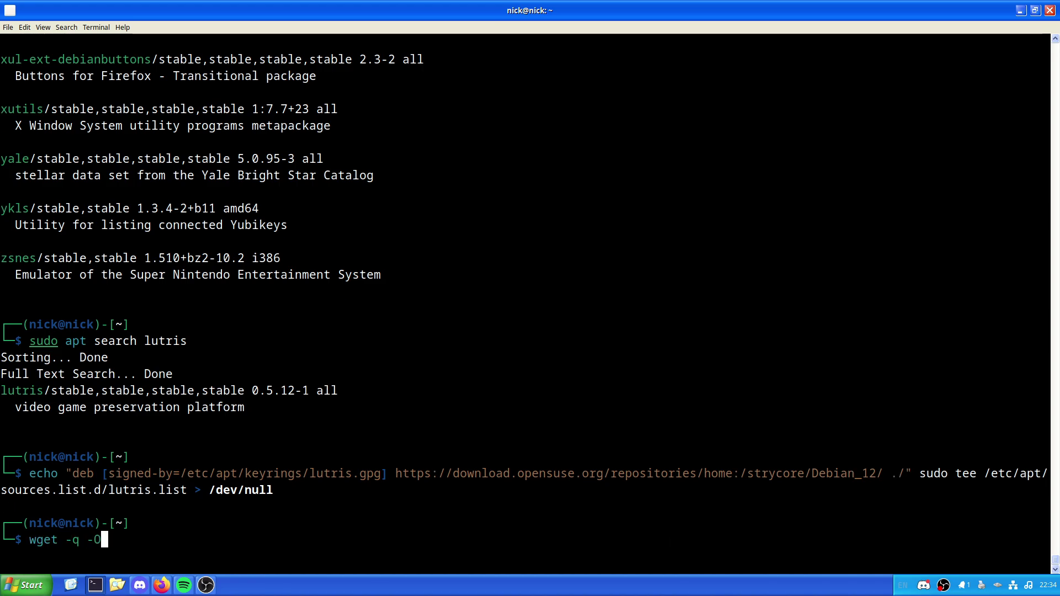
pyautogui.write('- https:/')
pyautogui.write('/download.')
pyautogui.write('opensuse')
pyautogui.write('.org/reposit')
pyautogui.write('or')
pyautogui.press('BackSpace')
pyautogui.press('BackSpace')
pyautogui.press('BackSpace')
pyautogui.press('BackSpace')
pyautogui.press('BackSpace')
pyautogui.press('BackSpace')
pyautogui.press('BackSpace')
pyautogui.press('BackSpace')
pyautogui.press('BackSpace')
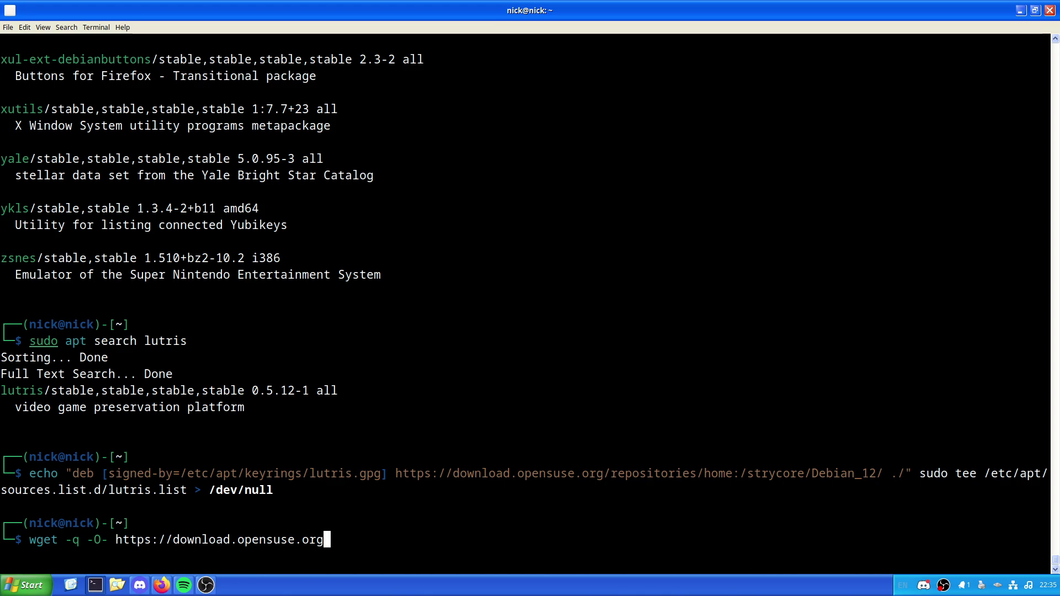
pyautogui.write('/repositories/home')
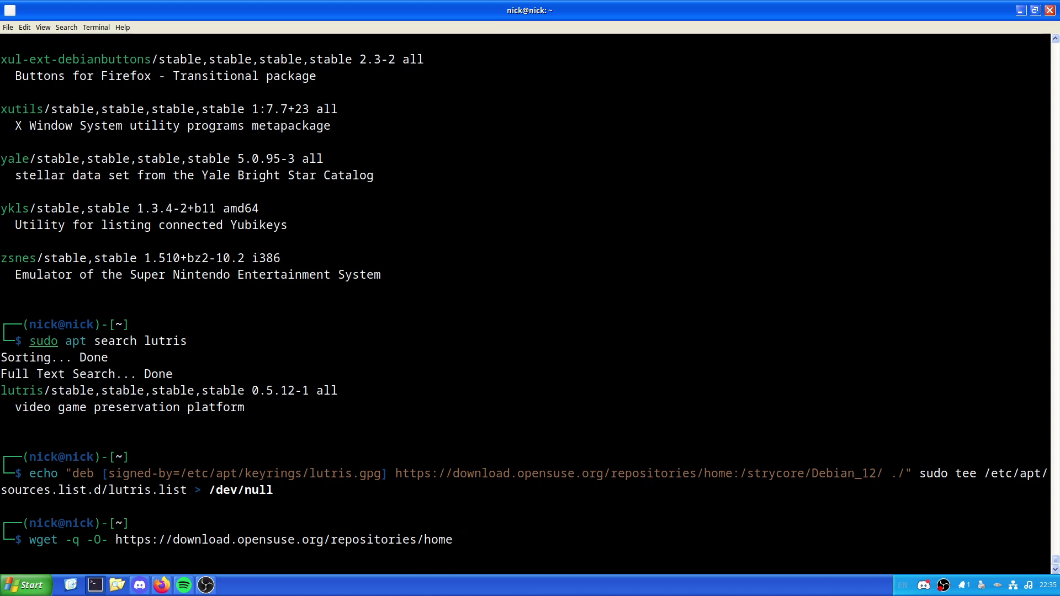
pyautogui.write(':/strycore/Debain_12')
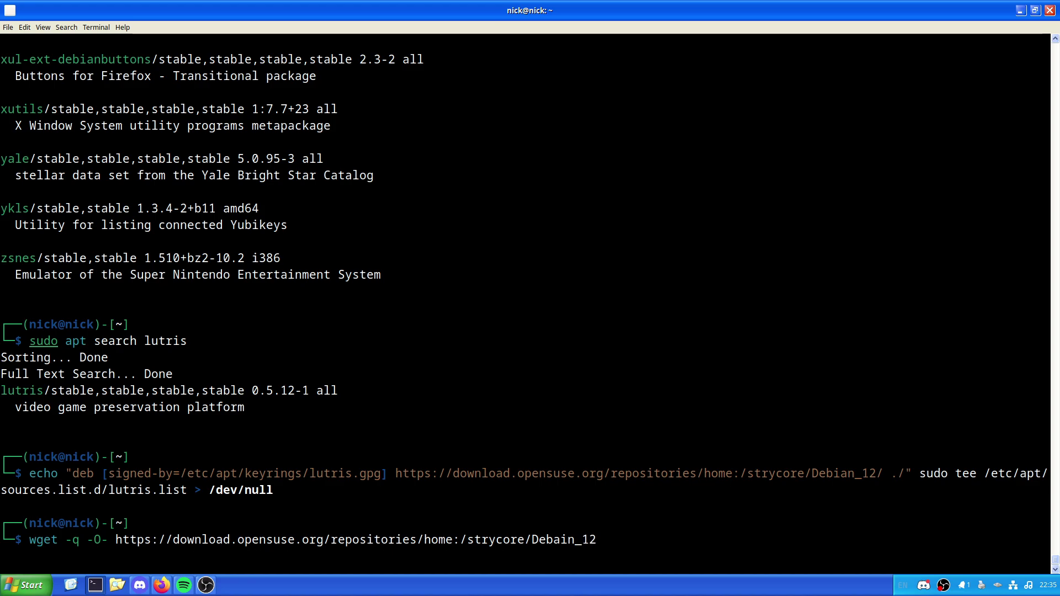
pyautogui.press('BackSpace')
pyautogui.press('BackSpace')
pyautogui.press('BackSpace')
pyautogui.press('BackSpace')
pyautogui.press('BackSpace')
pyautogui.press('BackSpace')
pyautogui.write('ian_12/Release.key >')
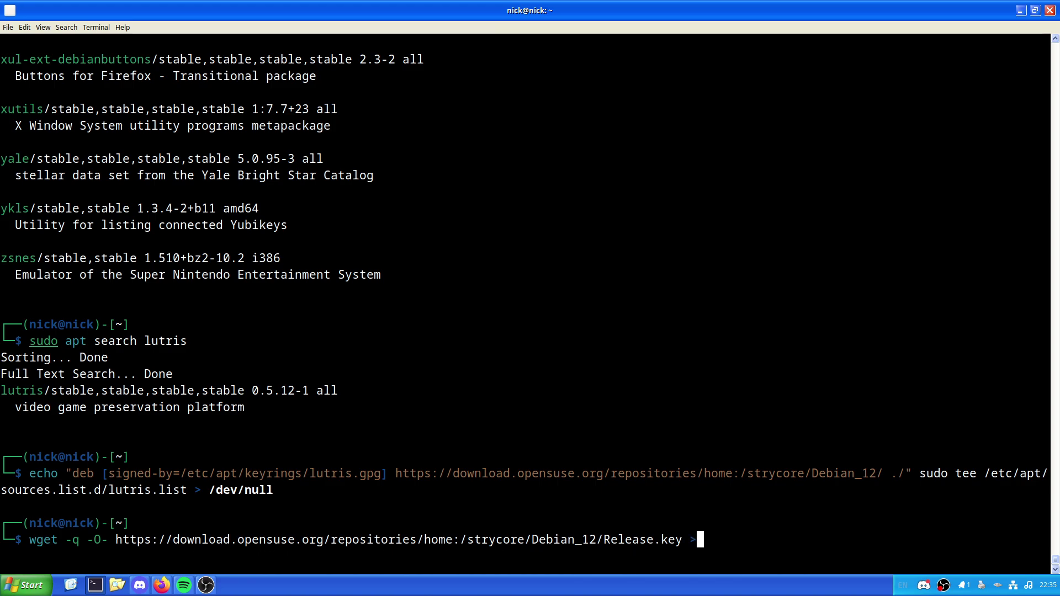
pyautogui.press('BackSpace')
# Step: Pipe the key through gpg --dearmor into sudo tee /etc/apt/keyrings/lutris.gpg > /dev/null
pyautogui.write('| gpg --dearmor')
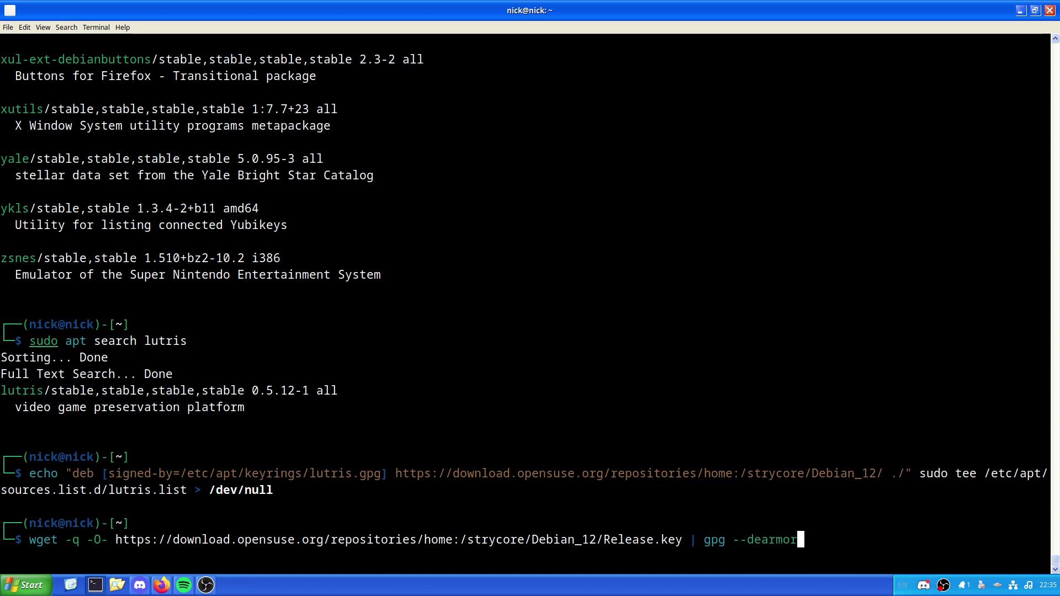
pyautogui.write(' |')
pyautogui.write(' sudo tee /etc/apt/keyriungs')
pyautogui.press('BackSpace')
pyautogui.press('BackSpace')
pyautogui.press('BackSpace')
pyautogui.press('BackSpace')
pyautogui.write('ngs/lutris.gpg > /dev/nul')
pyautogui.press('BackSpace')
pyautogui.press('BackSpace')
pyautogui.press('BackSpace')
# Step: Run the keyring command, refresh package lists with sudo apt update, and run sudo apt install lutris
pyautogui.write('null')
pyautogui.press('Return')
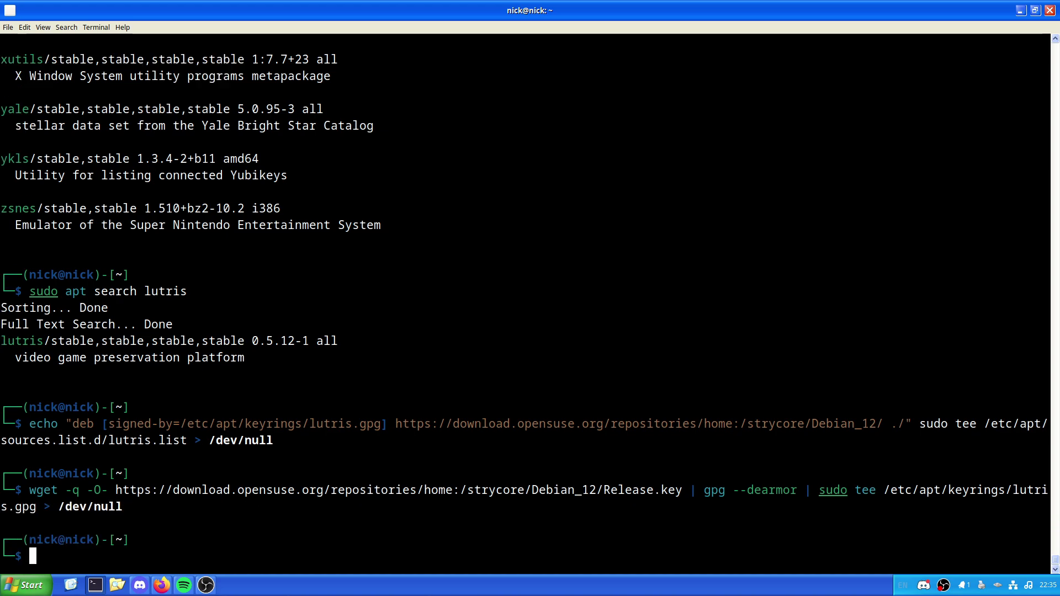
pyautogui.write('sudo apt update')
pyautogui.press('Return')
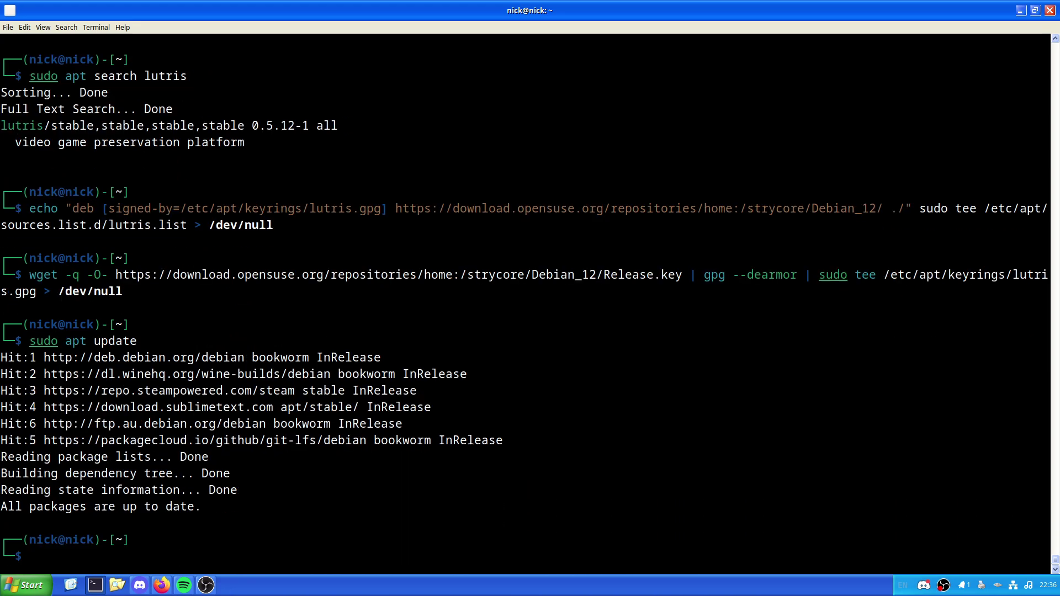
pyautogui.write('sudo apt in')
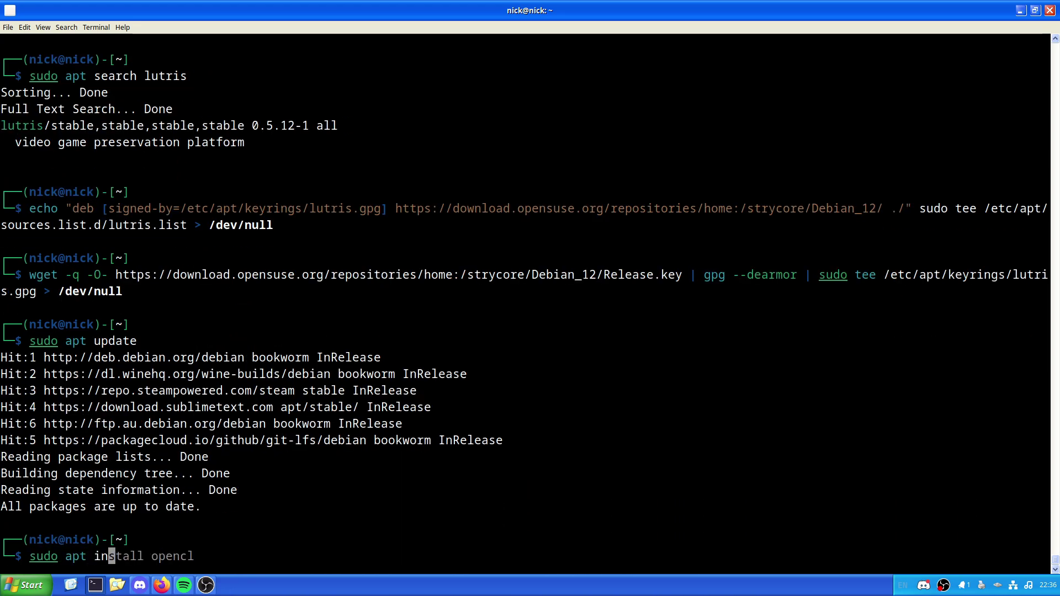
pyautogui.write('stall lutris')
pyautogui.press('Return')
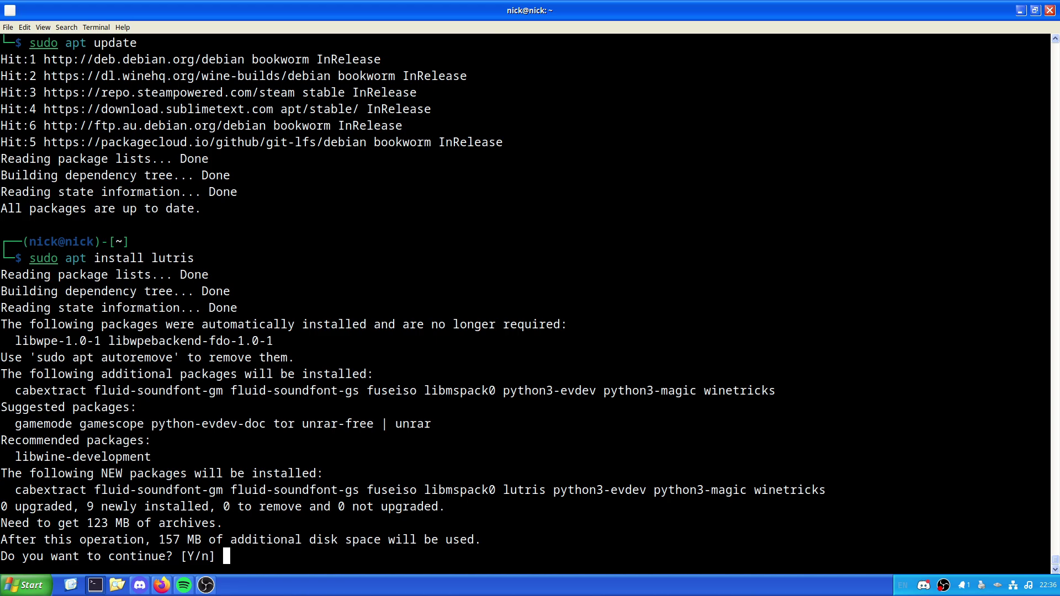
# Step: Confirm the Lutris install with y, then launch Lutris from the application search
pyautogui.write('y')
pyautogui.press('Return')
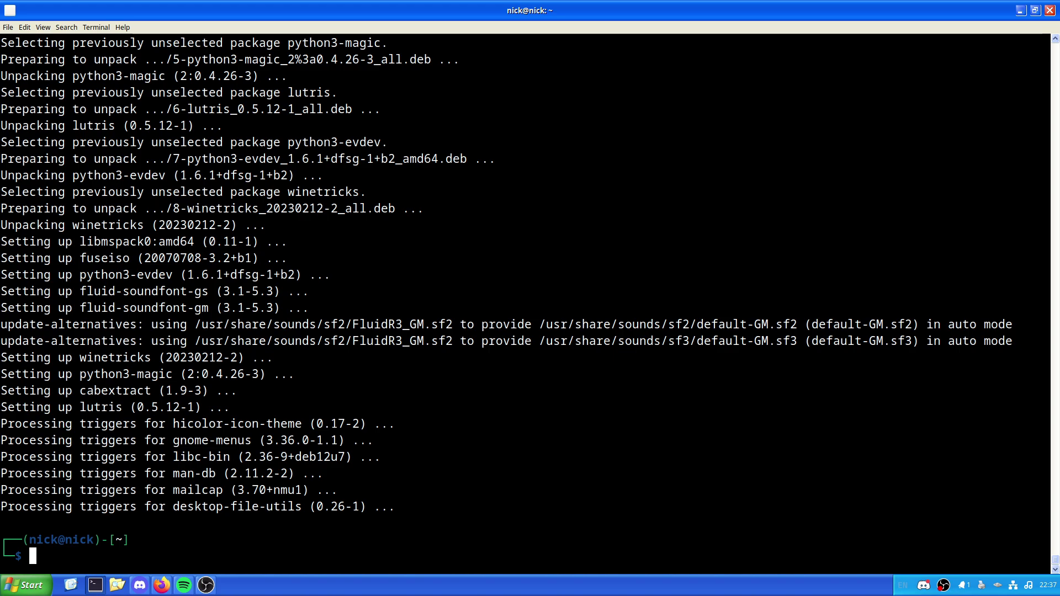
pyautogui.press('super')
pyautogui.write('lutris')
pyautogui.press('Return')
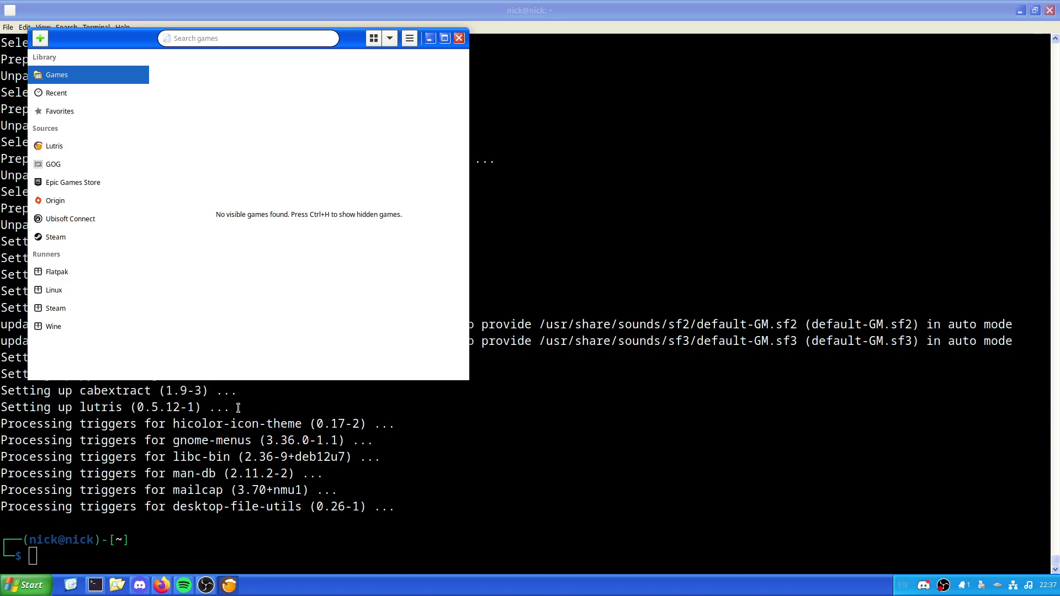
# Step: Maximize Lutris and switch on Use dark theme in its Preferences
pyautogui.click(445, 37)
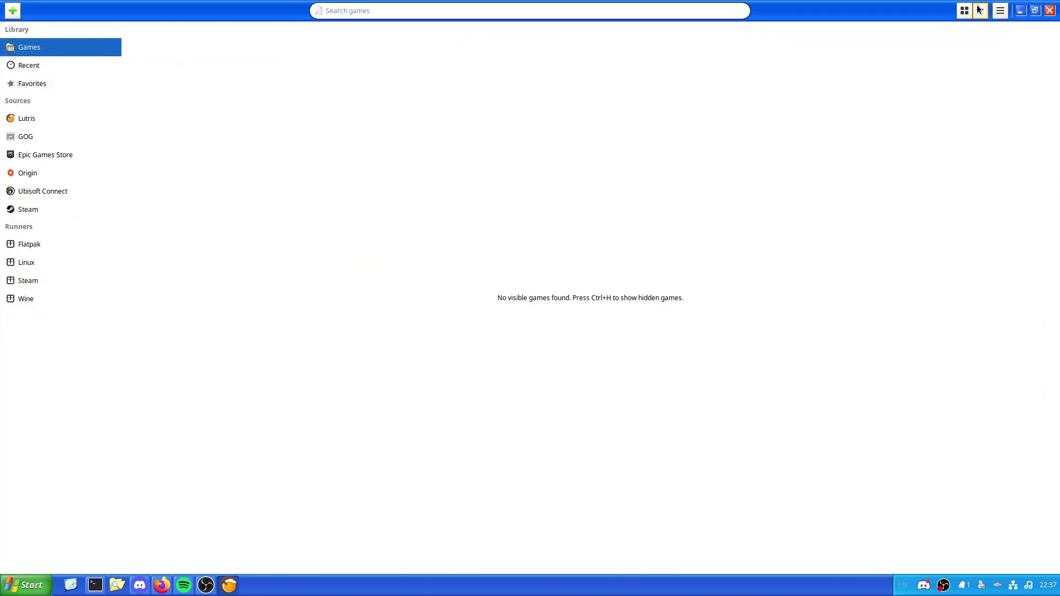
pyautogui.click(1002, 11)
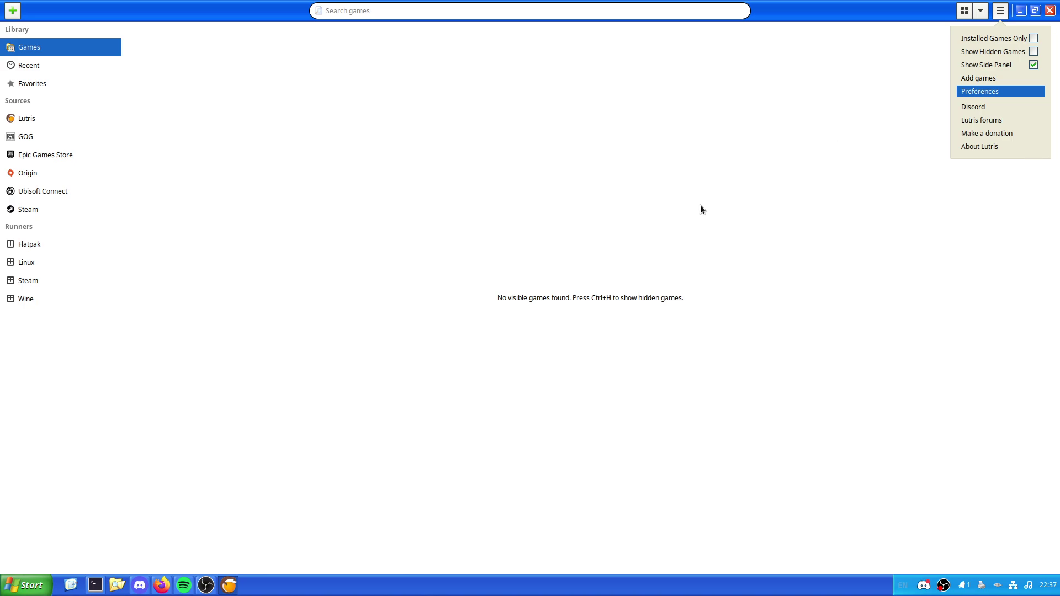
pyautogui.press('Return')
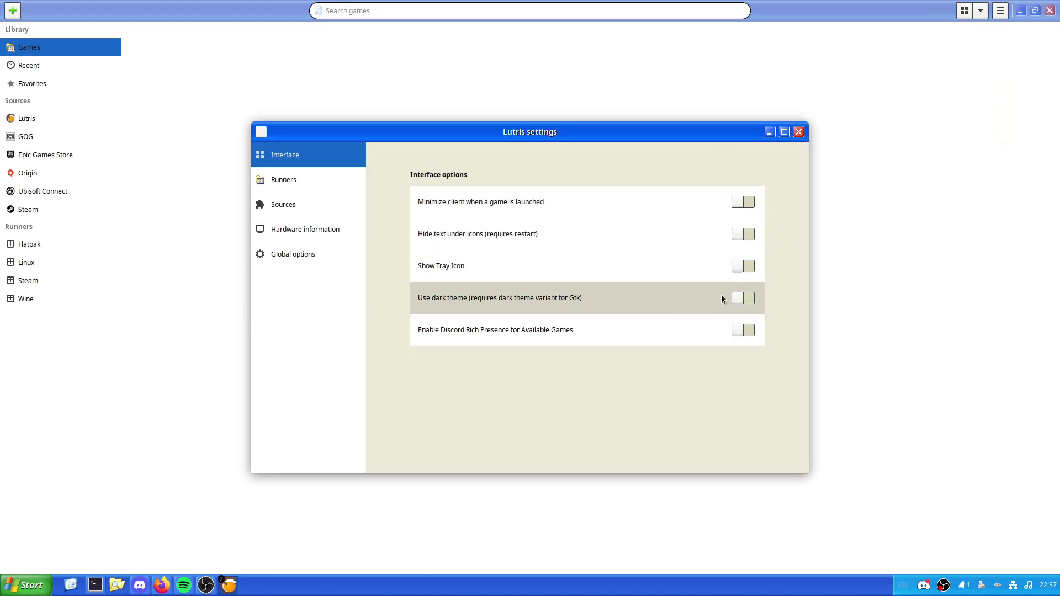
pyautogui.click(742, 298)
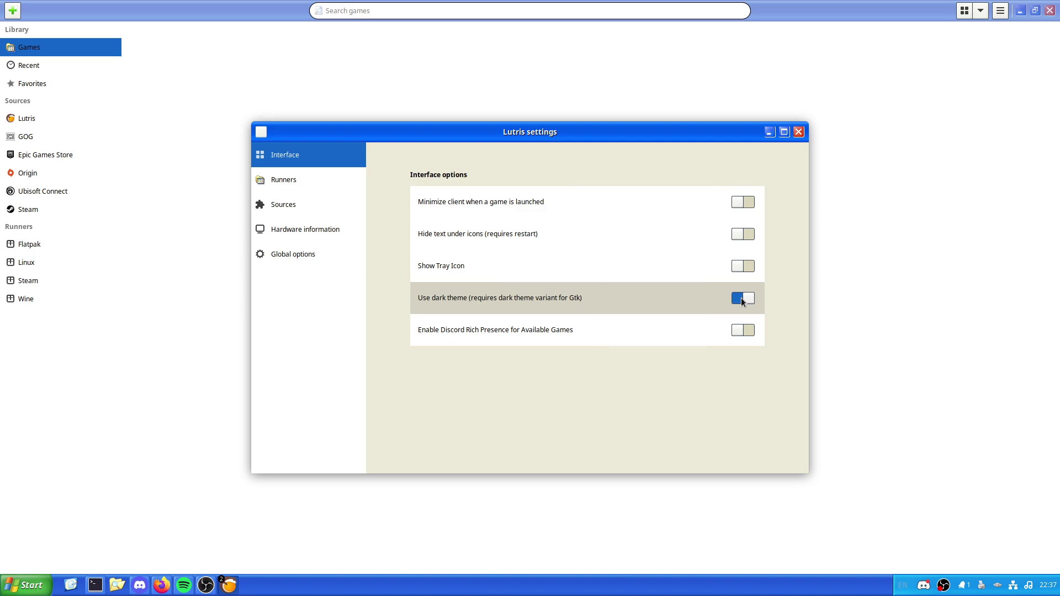
pyautogui.click(798, 132)
# Step: Quit Lutris and relaunch it from the application search
pyautogui.click(1049, 11)
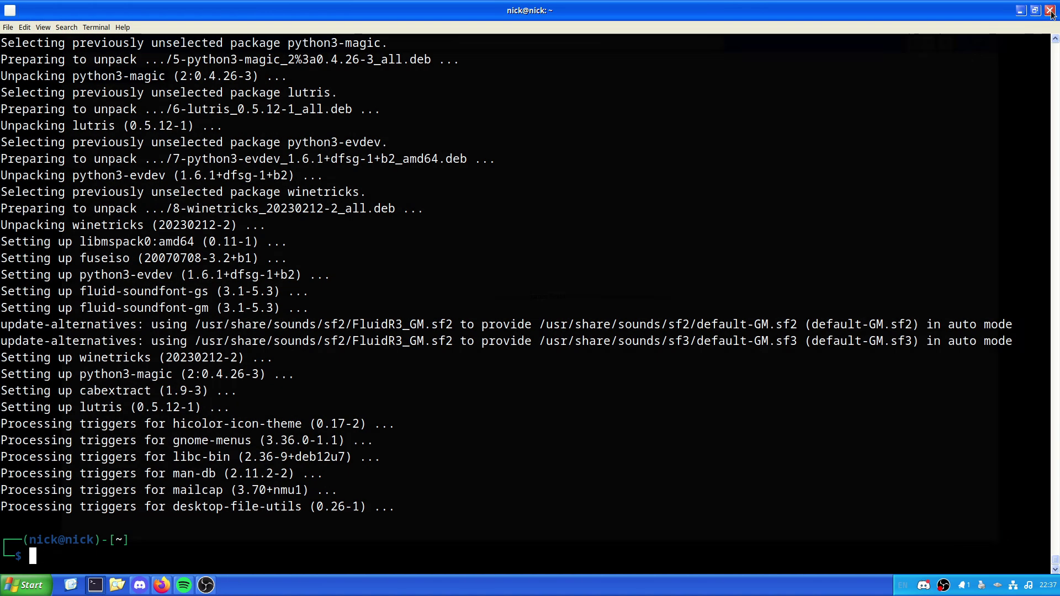
pyautogui.press('super')
pyautogui.write('lutris')
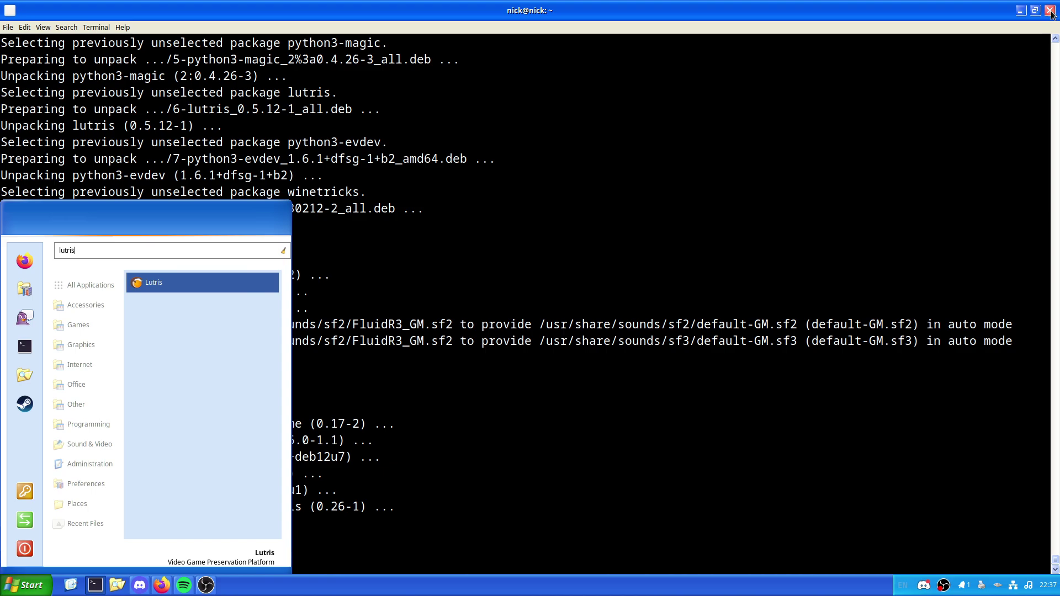
pyautogui.press('Return')
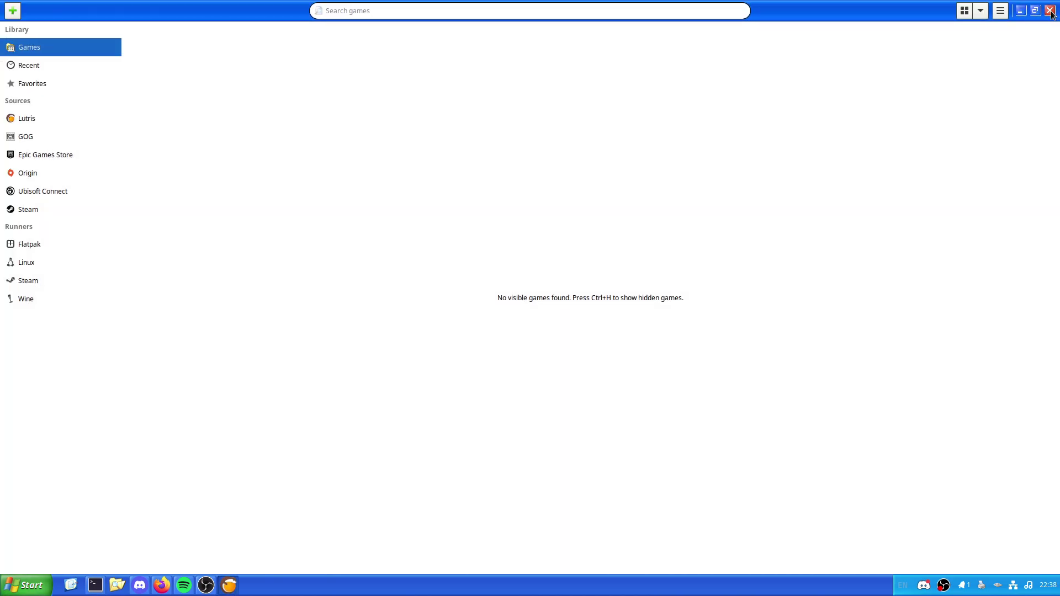
# Step: In Lutris Preferences, switch on Show Tray Icon and Discord Rich Presence for available games
pyautogui.click(1001, 12)
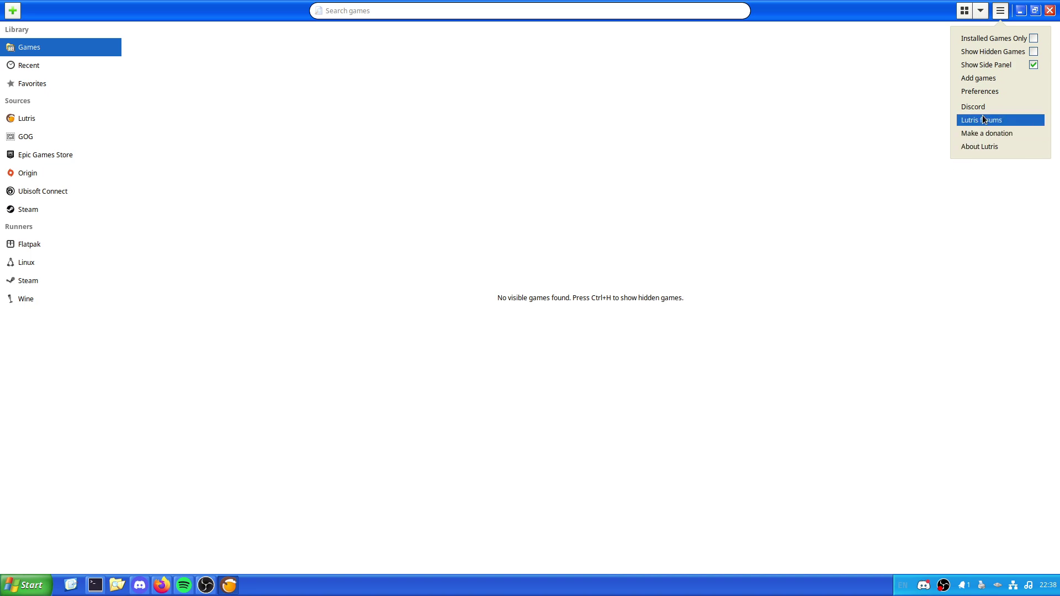
pyautogui.press('Return')
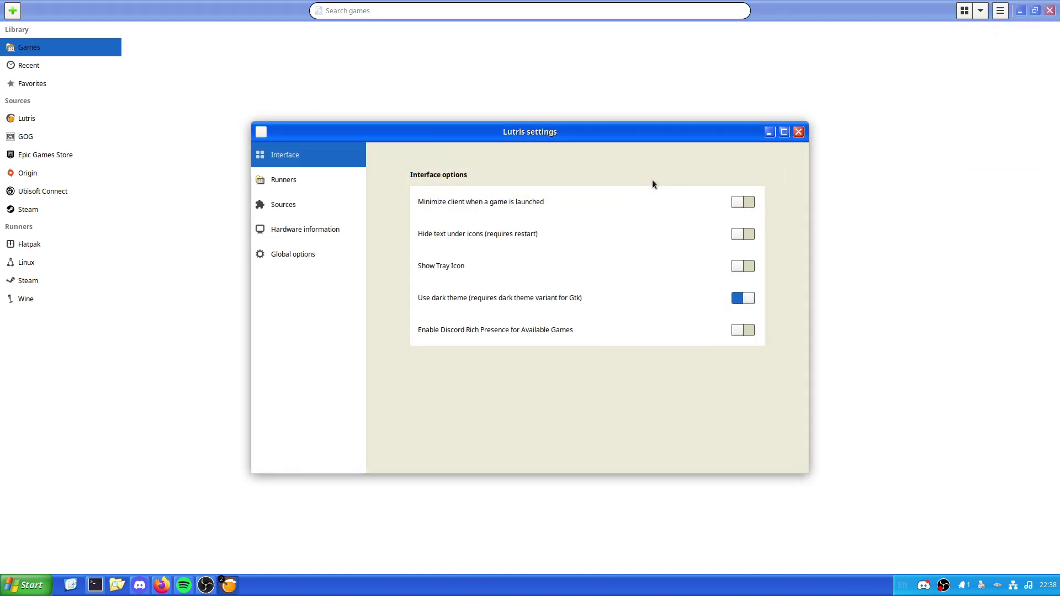
pyautogui.click(750, 268)
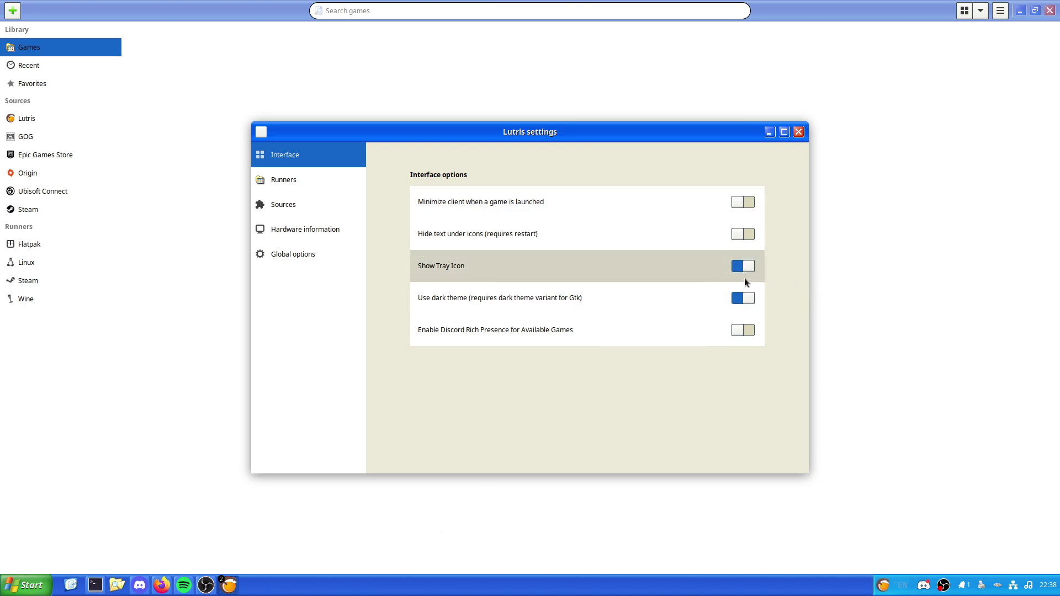
pyautogui.click(738, 268)
pyautogui.click(738, 267)
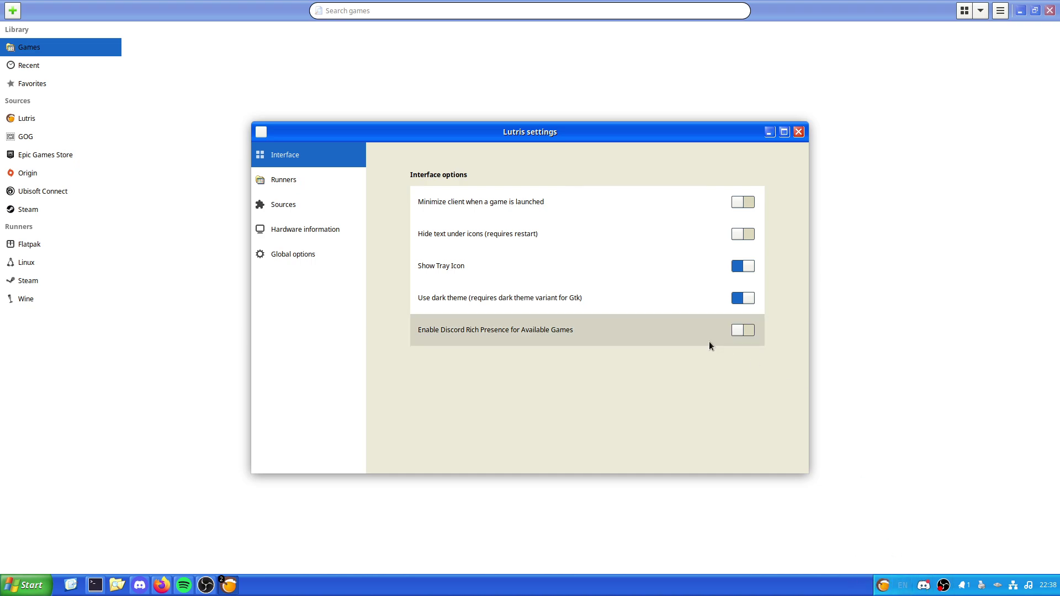
pyautogui.click(742, 334)
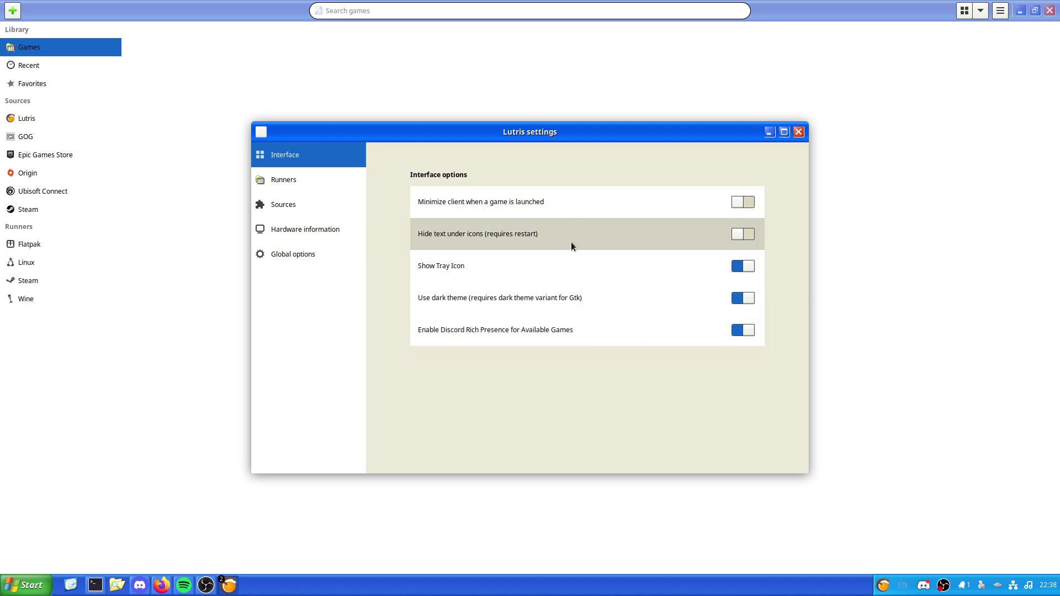
# Step: Open the Runners page and scroll through the runner list past Wine, xemu and Yuzu to ZDoom
pyautogui.click(279, 181)
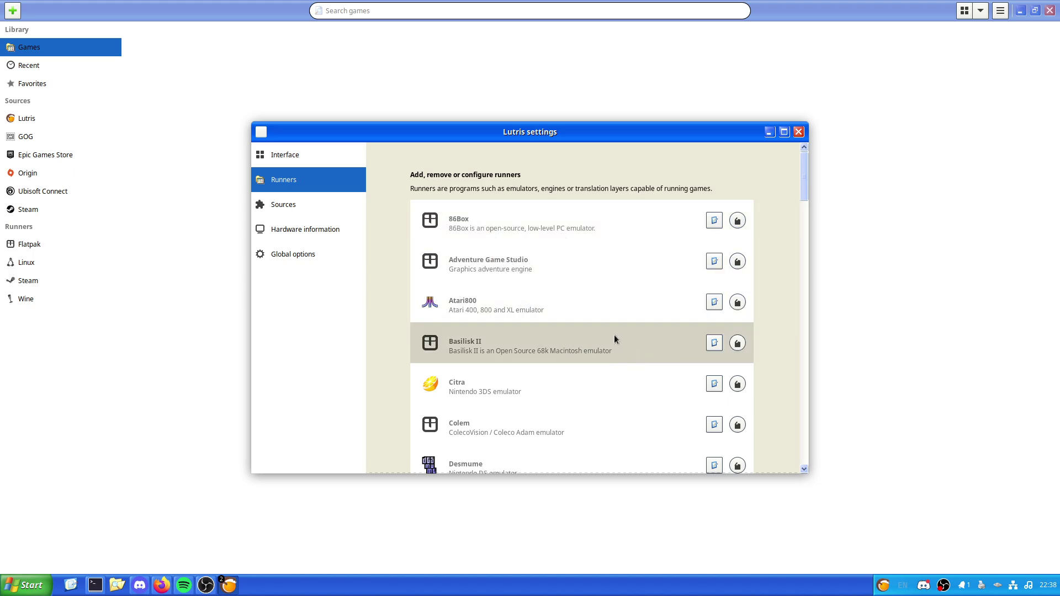
pyautogui.scroll(-2, 613, 333)
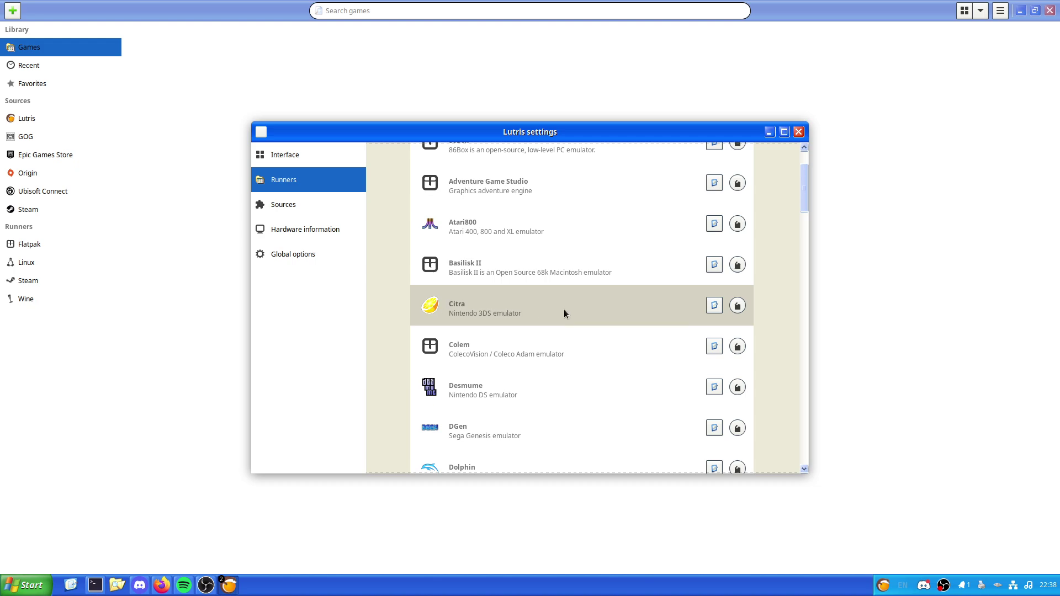
pyautogui.scroll(-1, 606, 313)
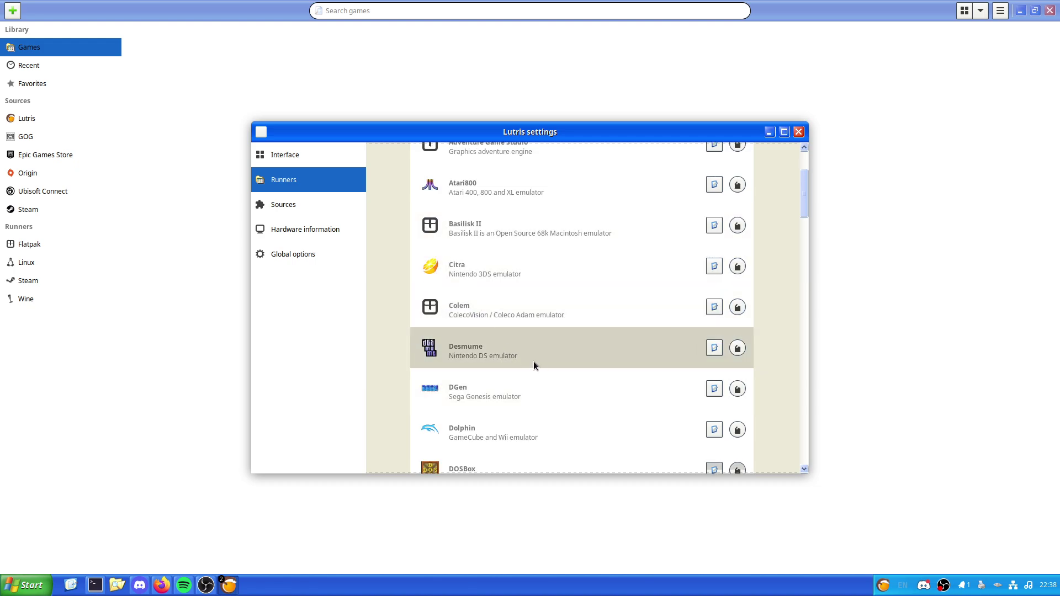
pyautogui.scroll(-1, 536, 349)
pyautogui.scroll(-2, 556, 342)
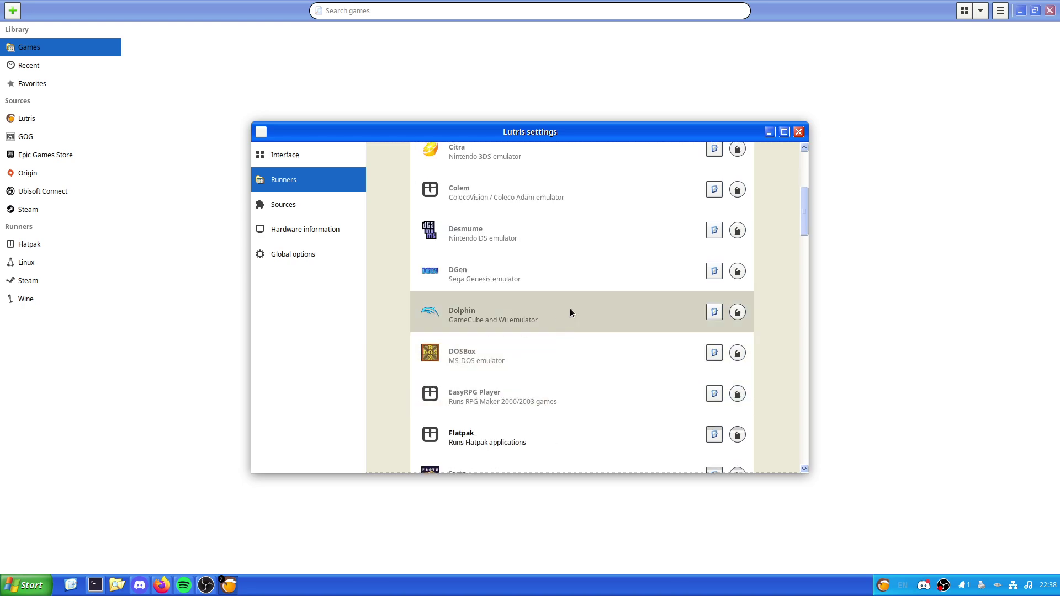
pyautogui.scroll(-2, 571, 313)
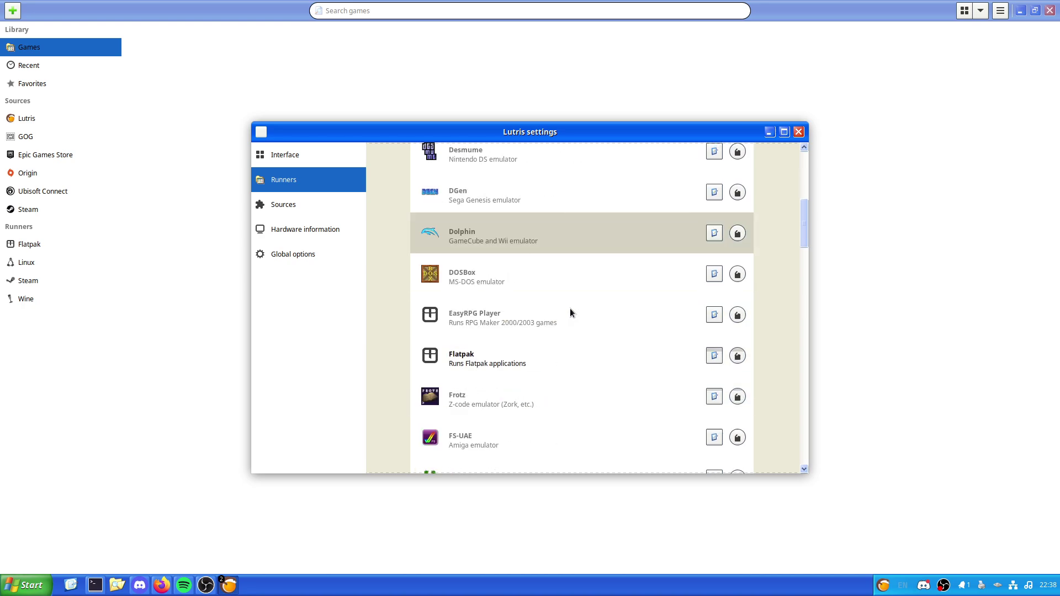
pyautogui.scroll(-3, 570, 313)
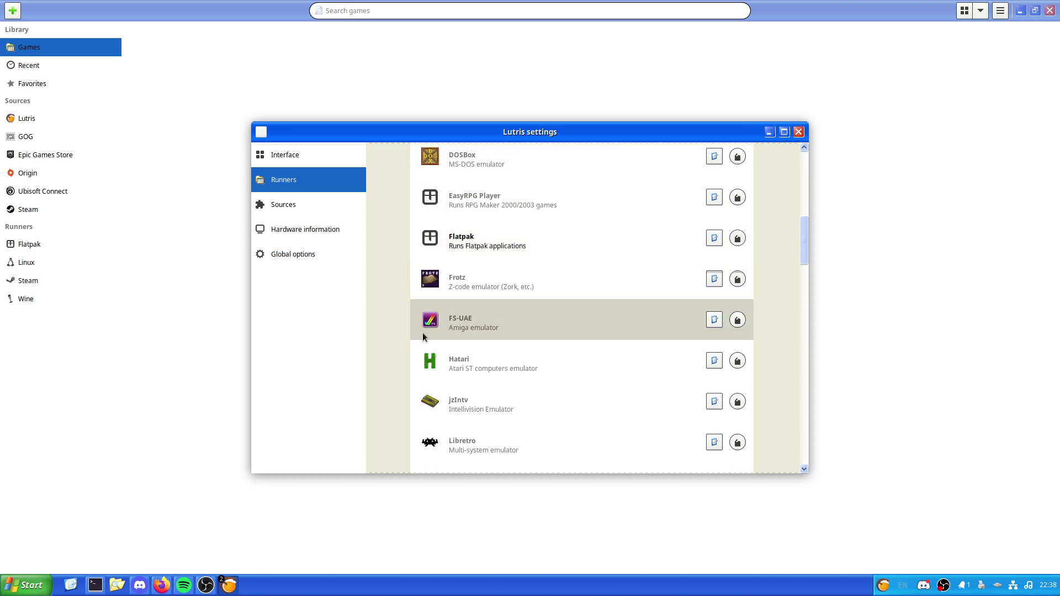
pyautogui.scroll(-3, 380, 353)
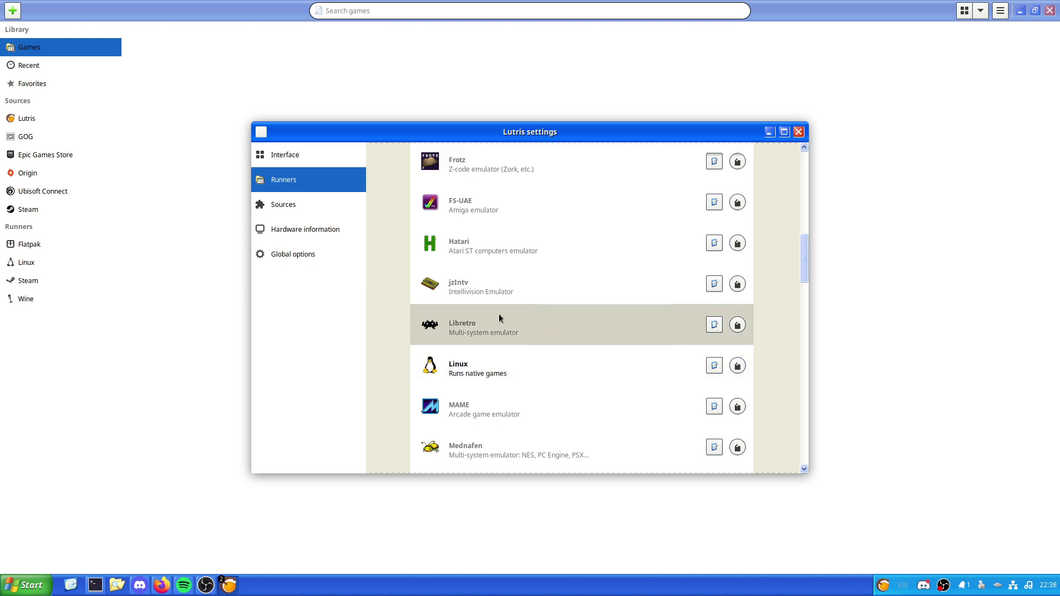
pyautogui.scroll(-1, 500, 319)
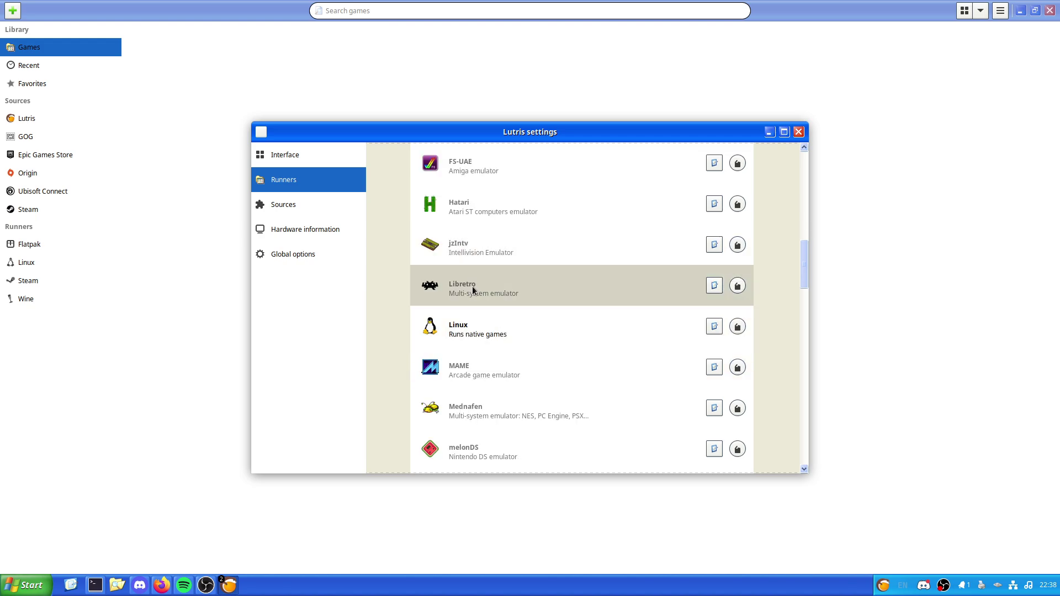
pyautogui.scroll(-6, 473, 289)
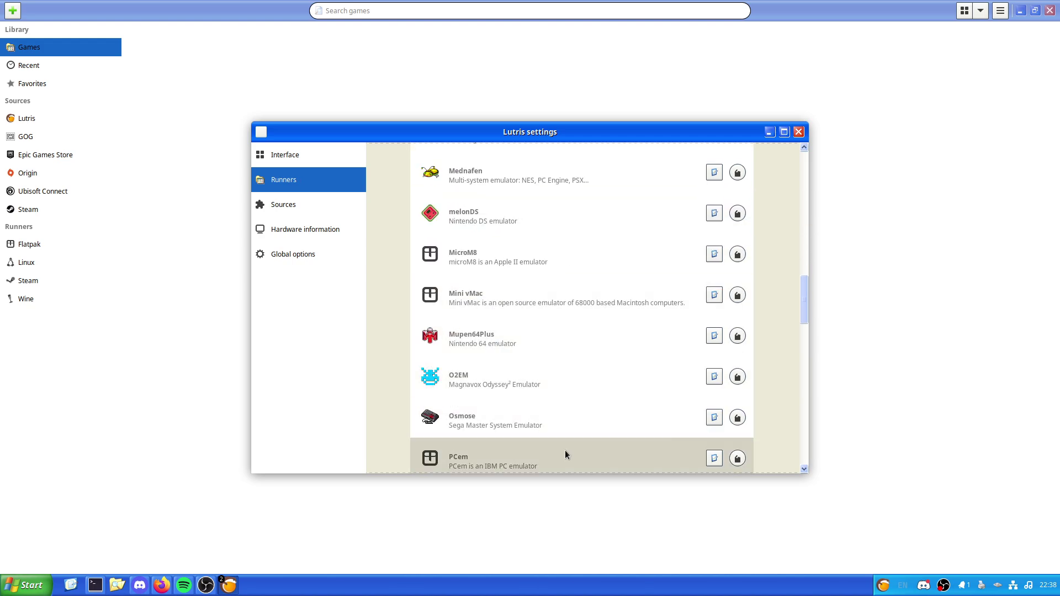
pyautogui.scroll(-6, 478, 339)
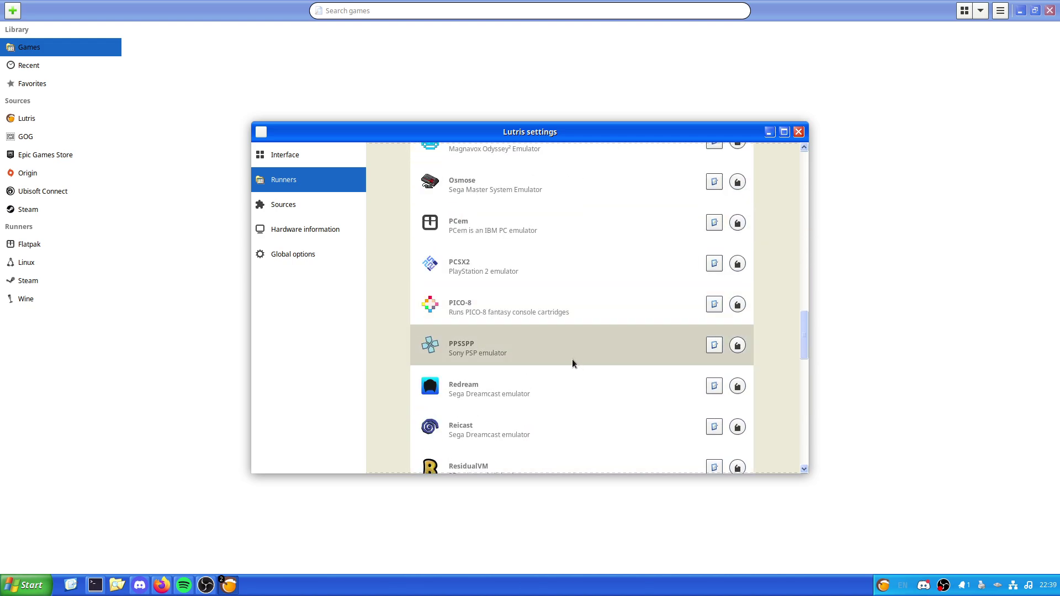
pyautogui.scroll(-1, 570, 365)
pyautogui.scroll(-2, 564, 376)
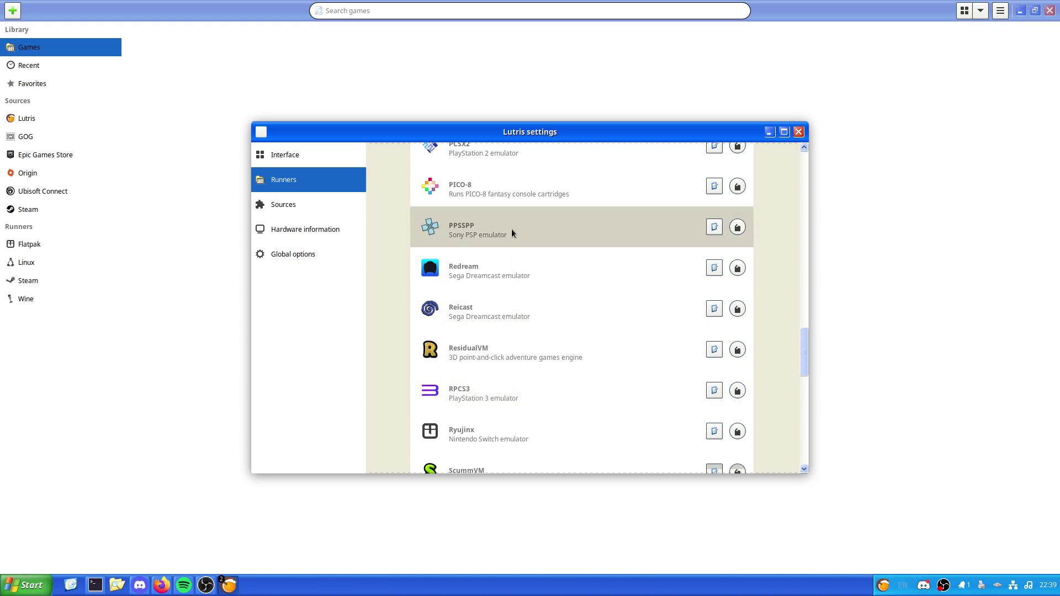
pyautogui.scroll(-8, 512, 233)
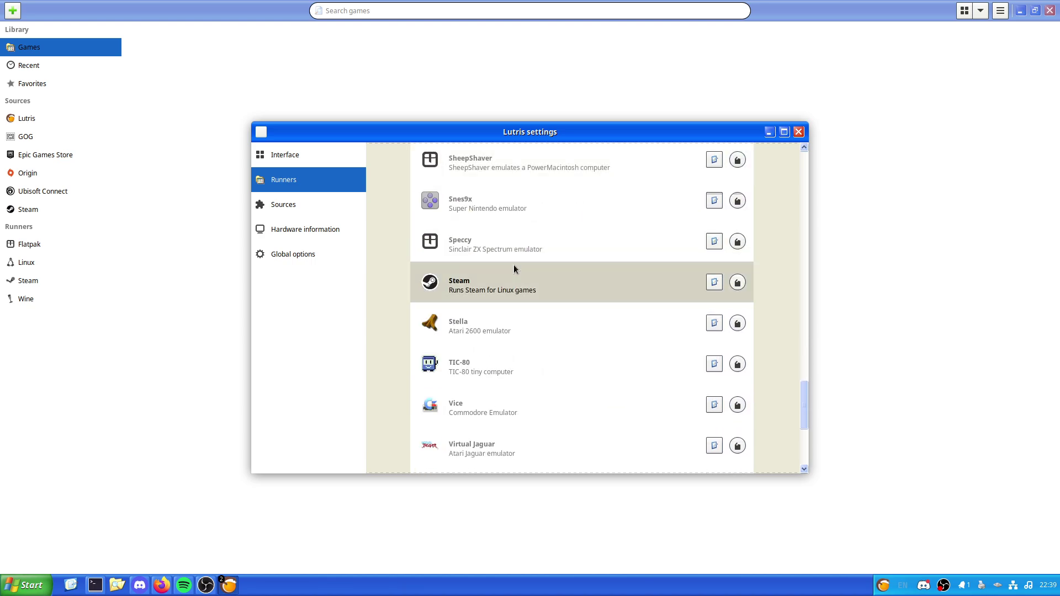
pyautogui.scroll(-1, 513, 264)
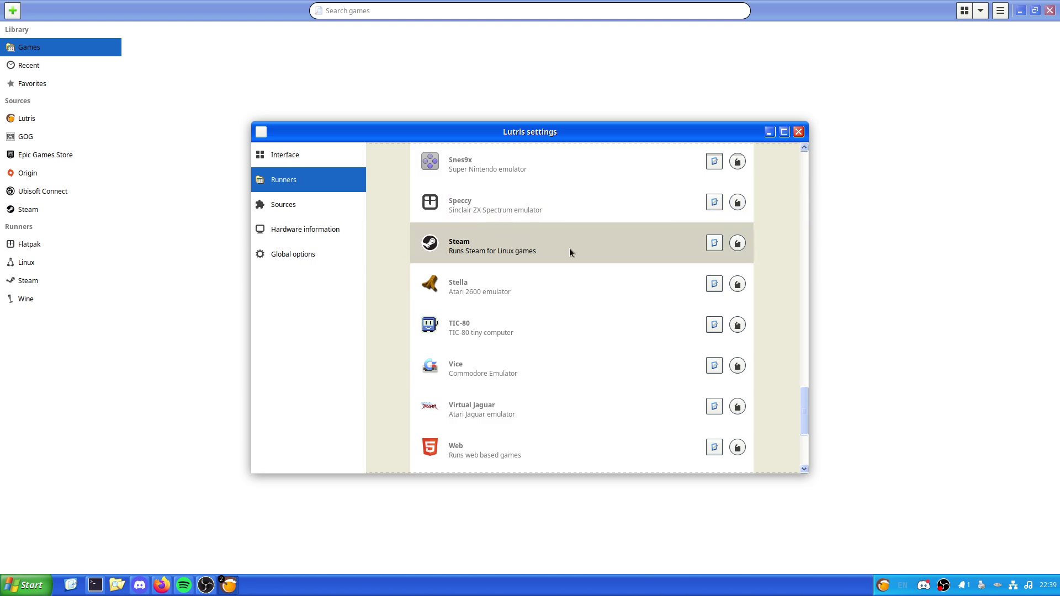
pyautogui.scroll(-2, 568, 254)
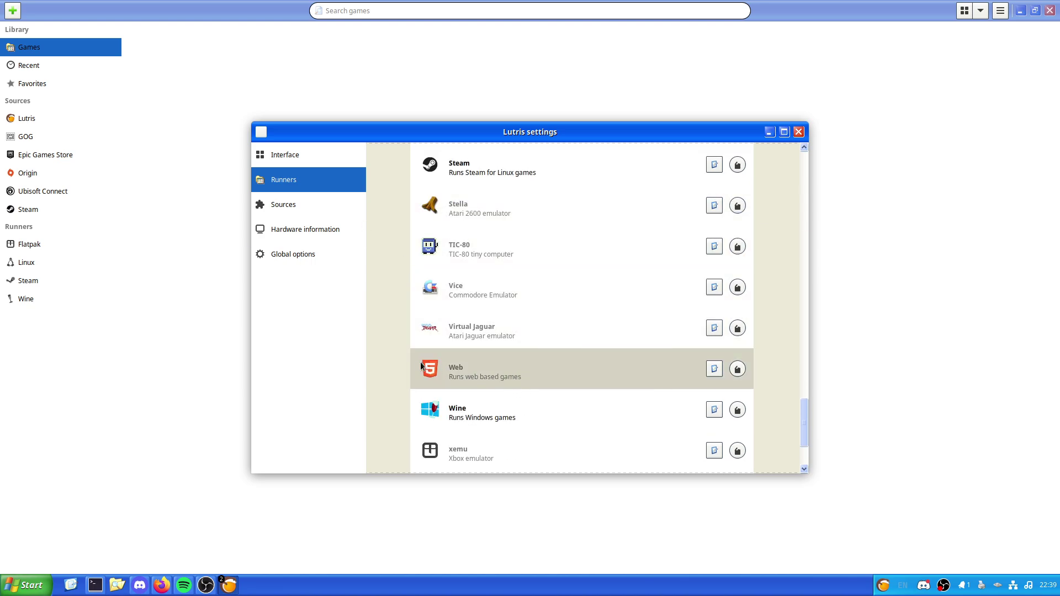
pyautogui.scroll(-2, 502, 370)
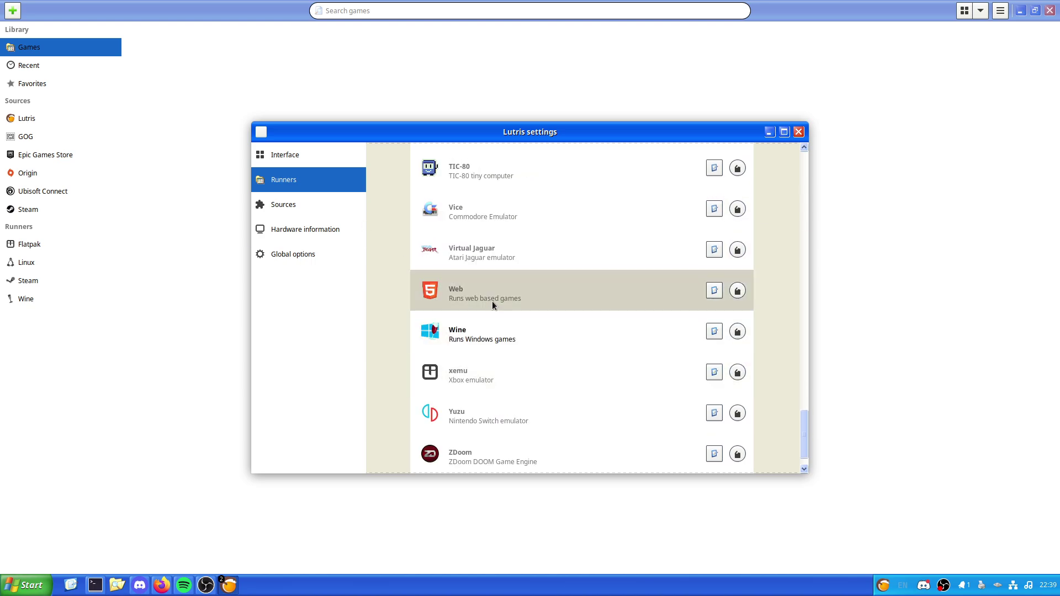
pyautogui.scroll(-1, 511, 413)
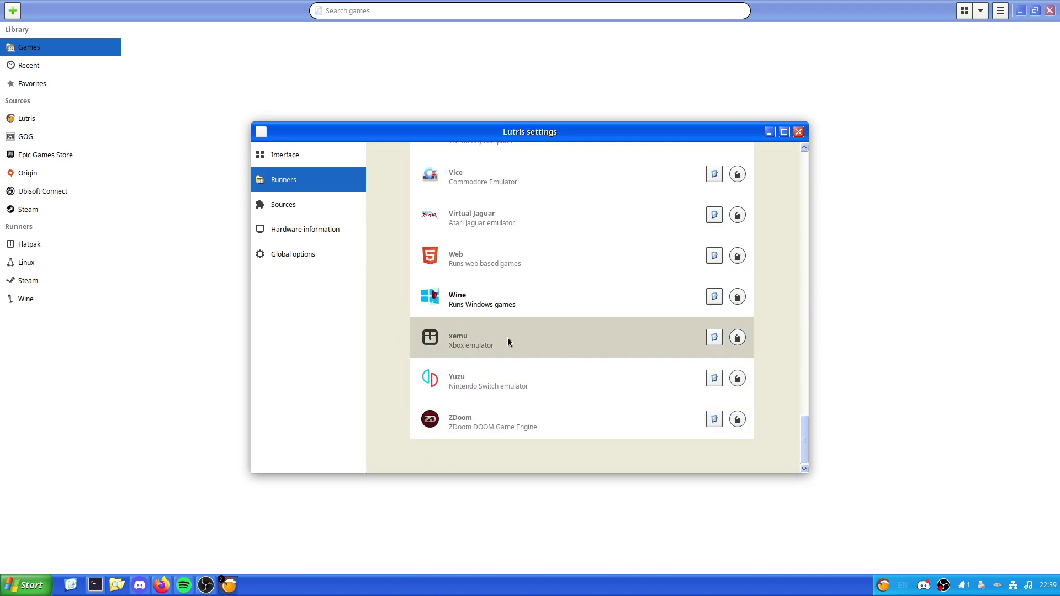
# Step: Review the game source toggles, then show hardware info: Debian 12, Ryzen 9 5950X, 31.2 GB RAM
pyautogui.click(292, 201)
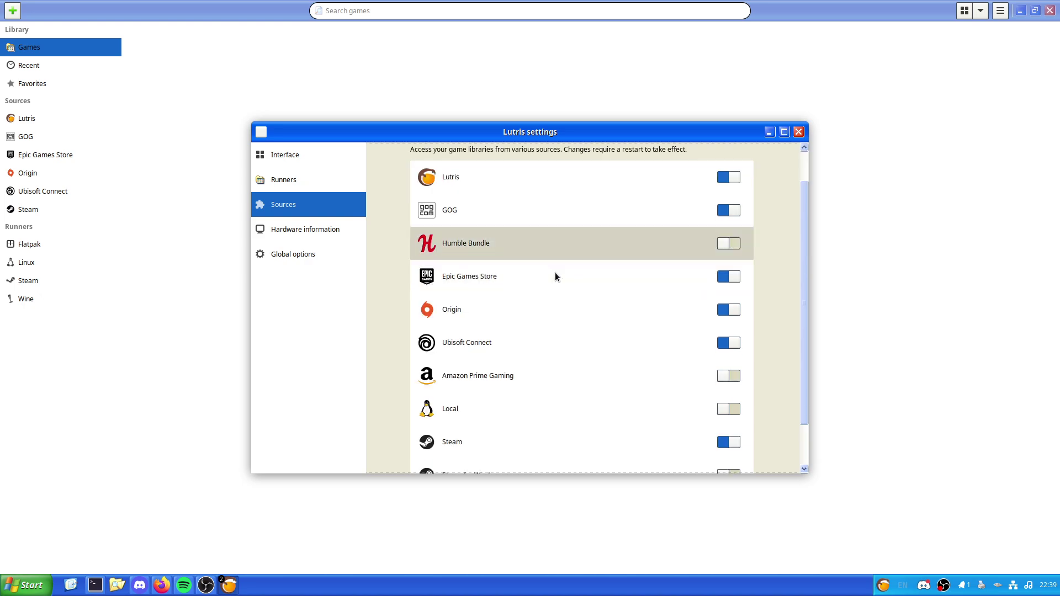
pyautogui.scroll(-1, 555, 276)
pyautogui.scroll(-1, 554, 273)
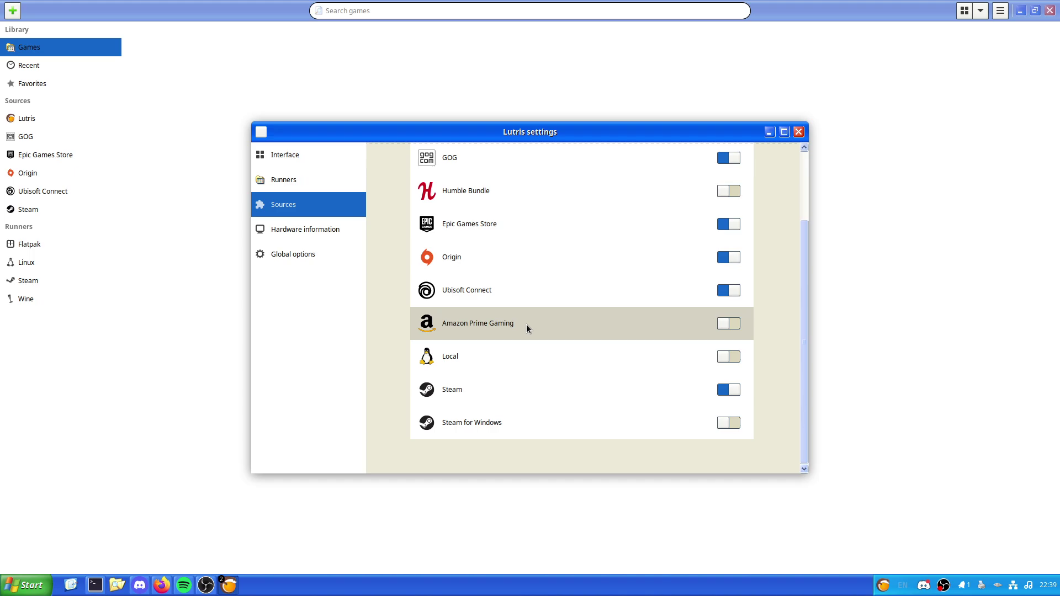
pyautogui.scroll(1, 526, 323)
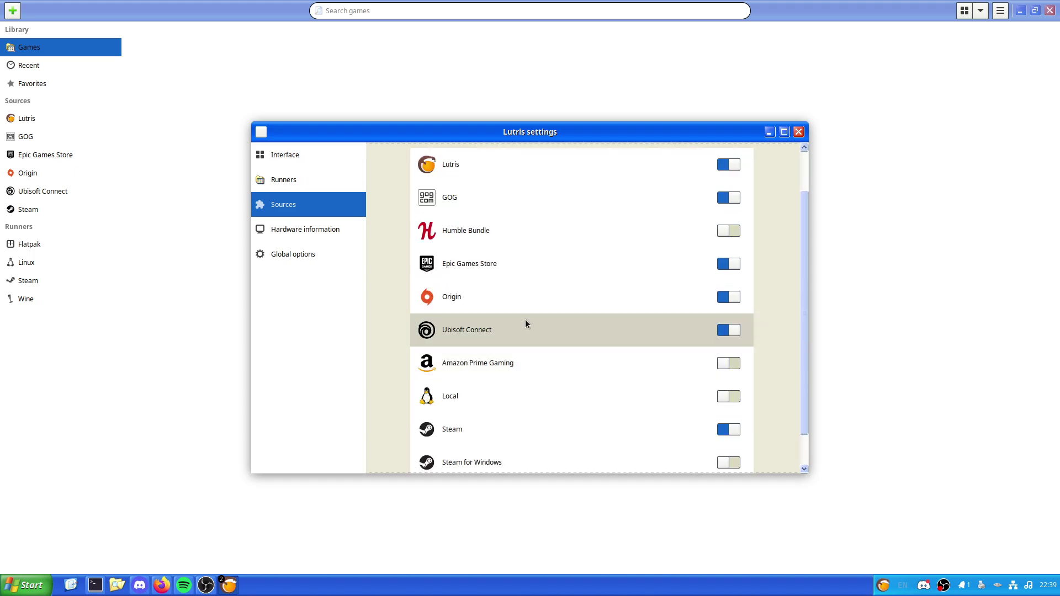
pyautogui.scroll(2, 508, 278)
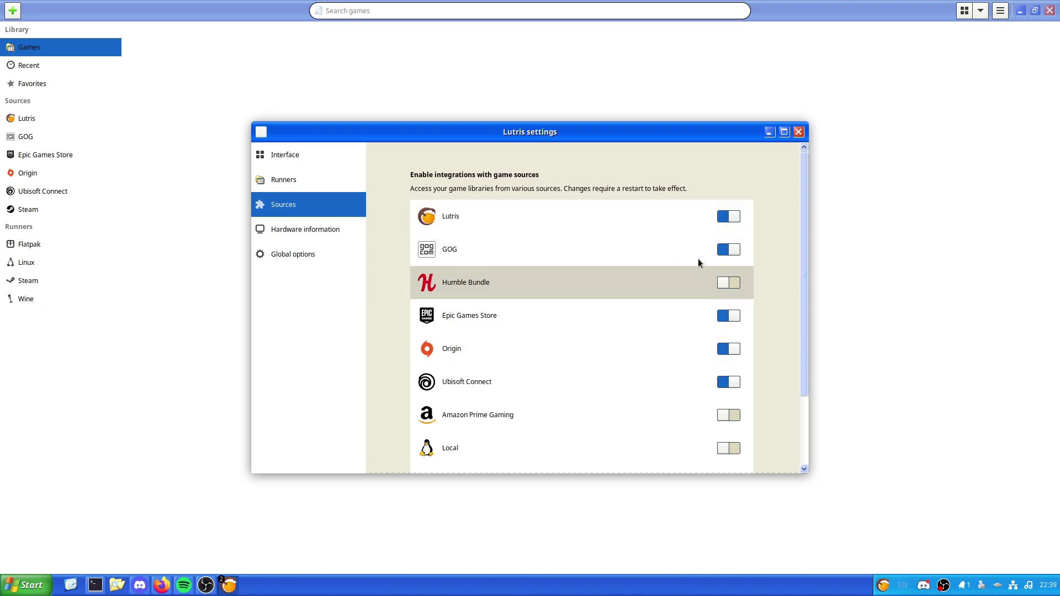
pyautogui.scroll(-3, 651, 244)
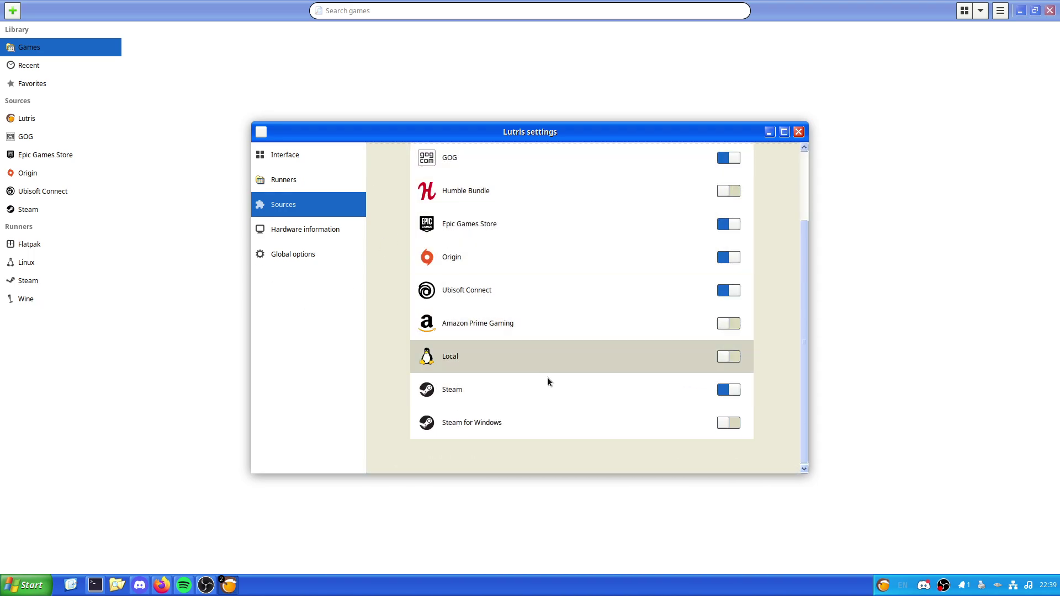
pyautogui.scroll(3, 497, 376)
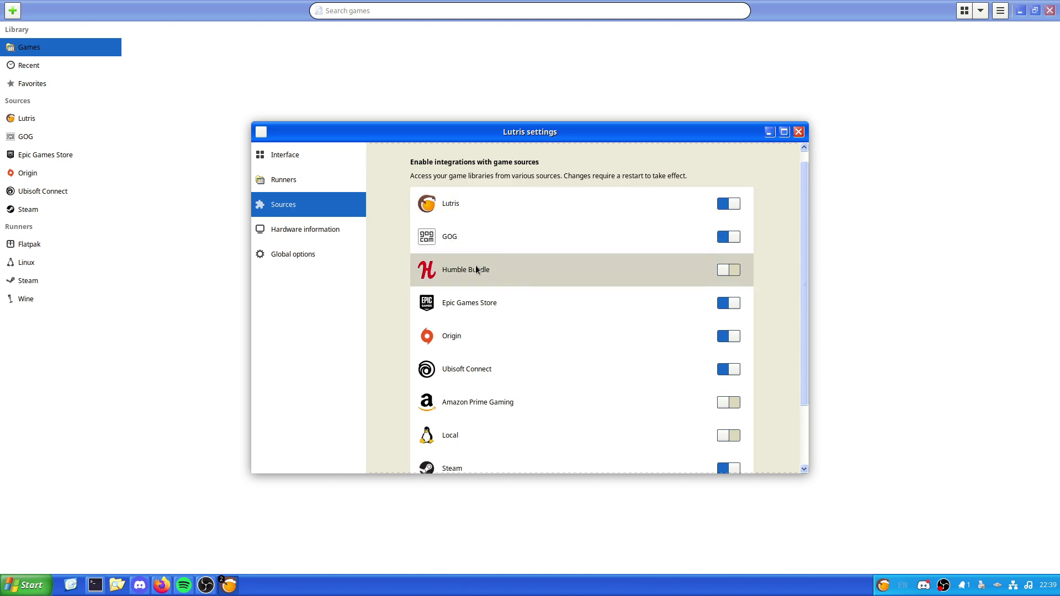
pyautogui.scroll(-3, 478, 265)
pyautogui.click(304, 226)
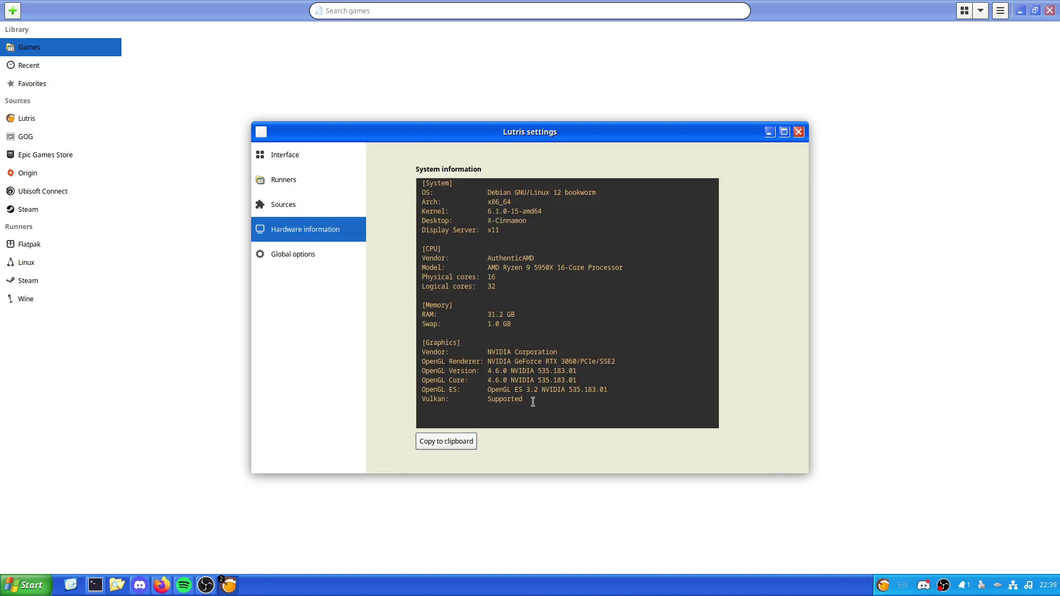
# Step: Highlight the graphics details, the Swap line and the 32 logical cores value in the hardware info
pyautogui.moveTo(532, 402); pyautogui.dragTo(390, 286)
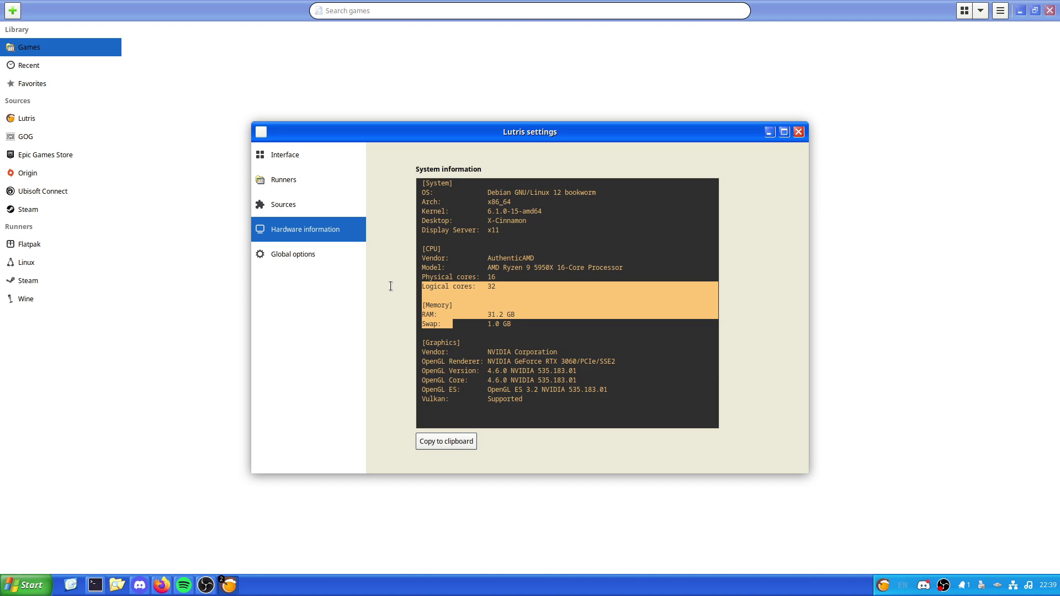
pyautogui.moveTo(512, 325); pyautogui.dragTo(391, 327)
pyautogui.moveTo(489, 287)
pyautogui.mouseDown()
pyautogui.moveTo(500, 282)
pyautogui.moveTo(496, 295)
pyautogui.moveTo(484, 290)
pyautogui.mouseUp()
pyautogui.click(505, 313)
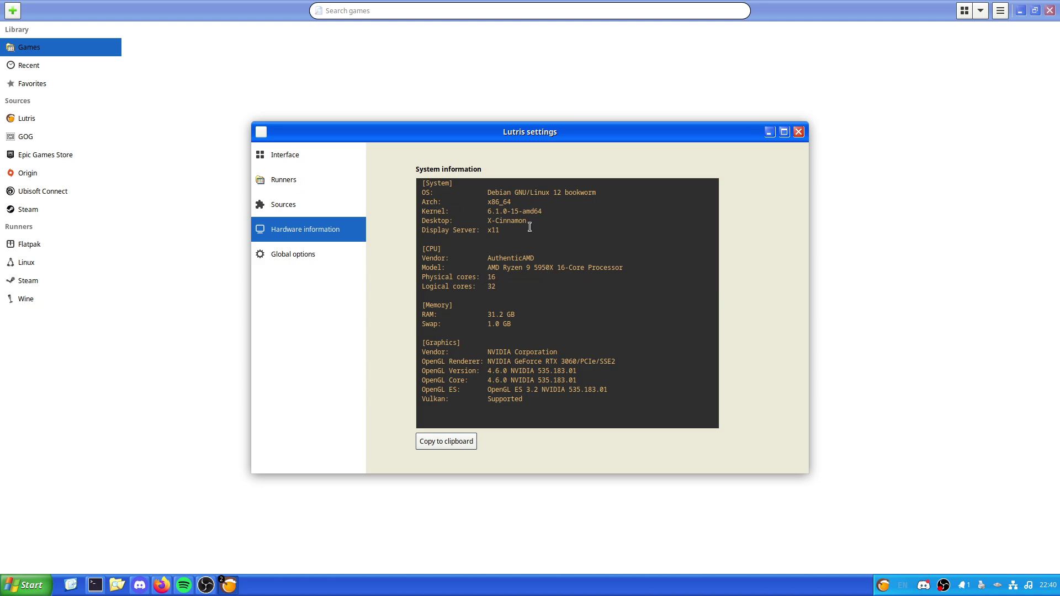
pyautogui.click(322, 254)
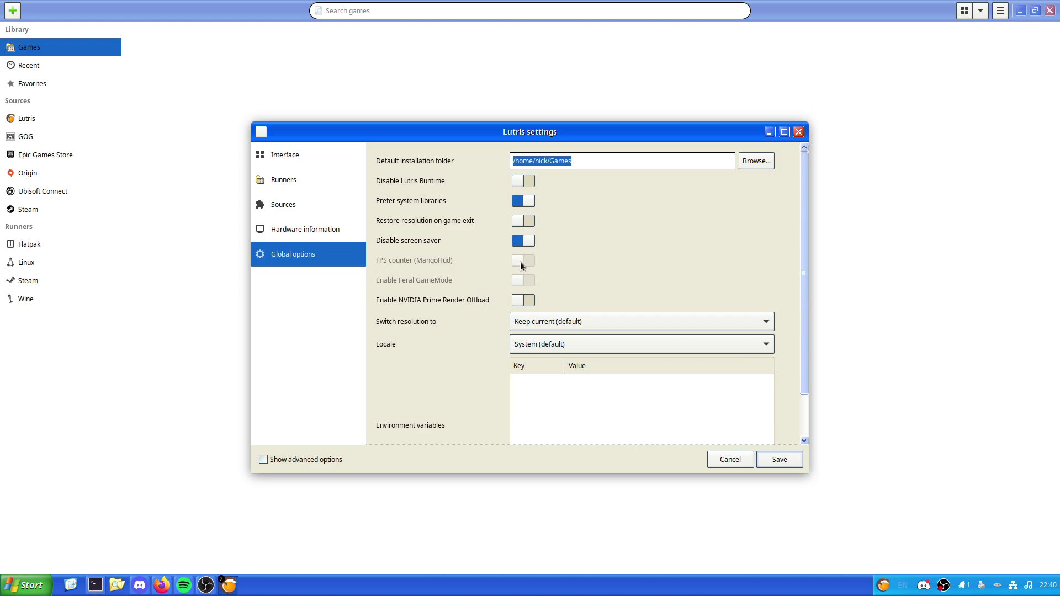
pyautogui.moveTo(516, 266)
pyautogui.scroll(-2, 459, 342)
pyautogui.scroll(1, 497, 337)
pyautogui.scroll(-1, 507, 286)
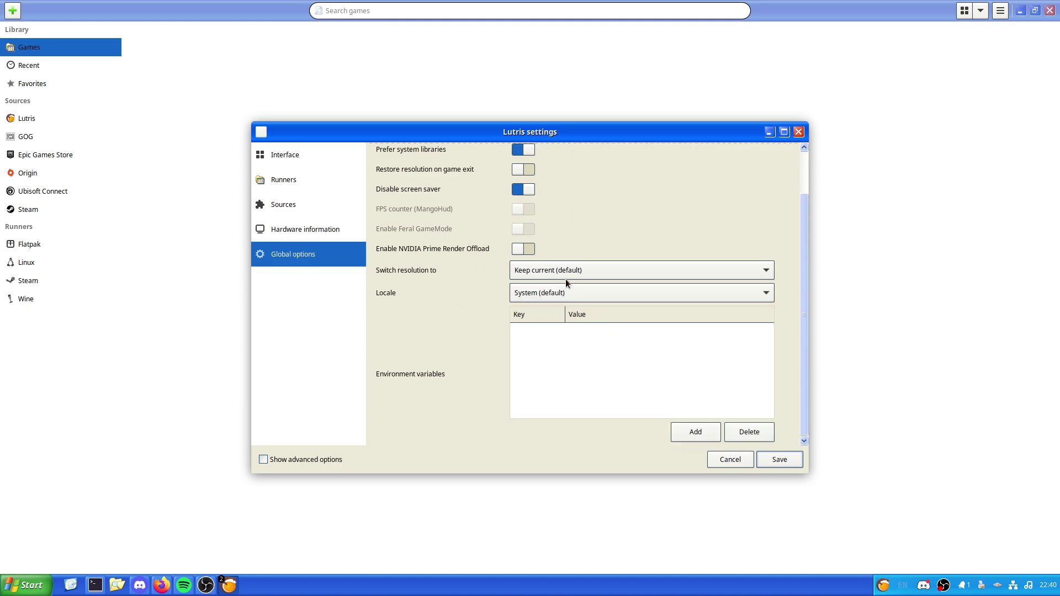
pyautogui.click(564, 276)
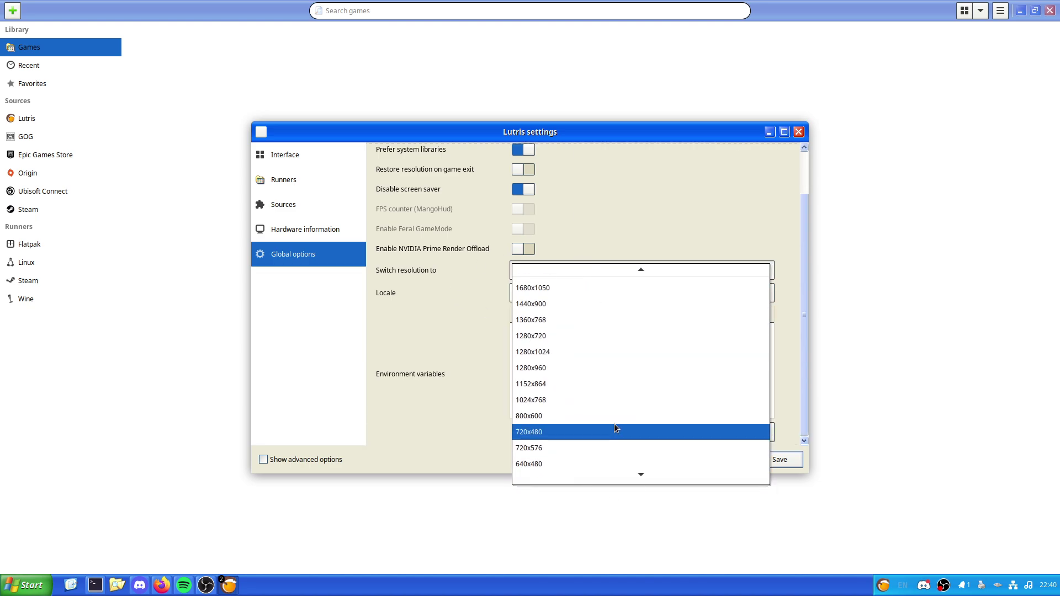
pyautogui.scroll(-1, 571, 462)
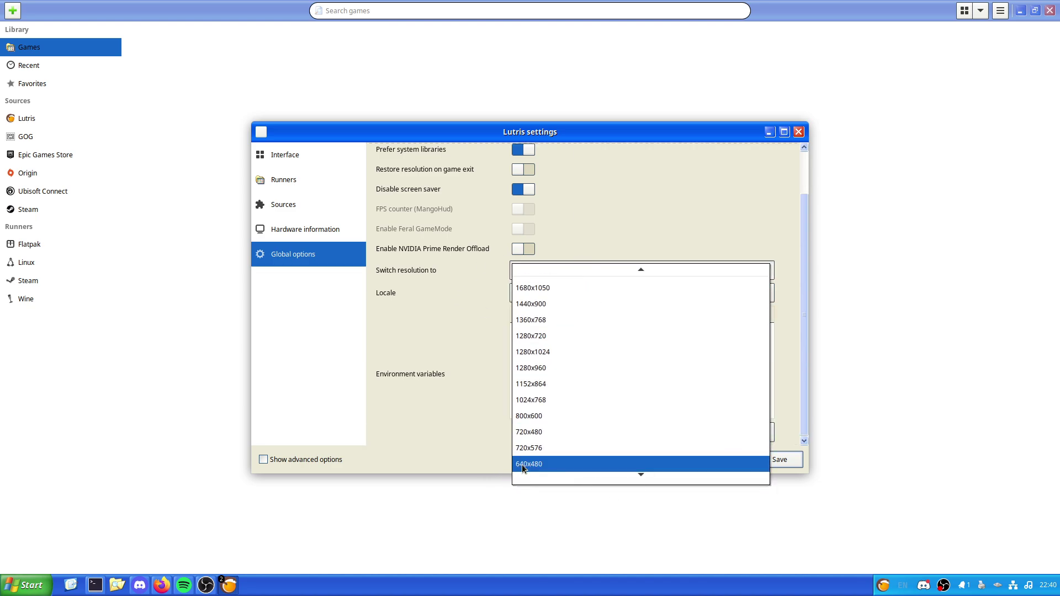
pyautogui.click(443, 363)
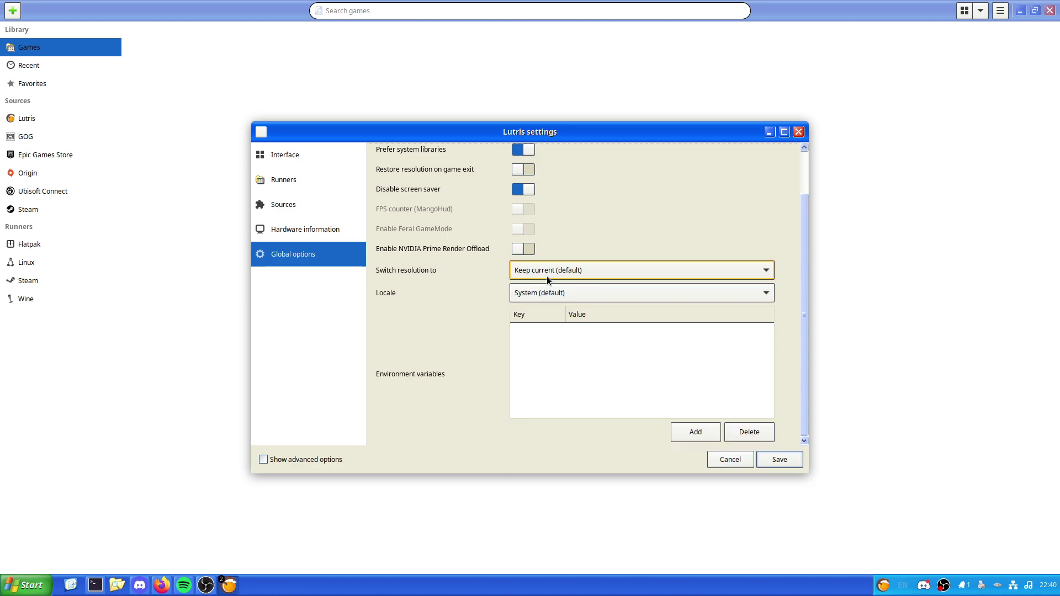
pyautogui.click(539, 292)
pyautogui.click(526, 305)
pyautogui.click(530, 294)
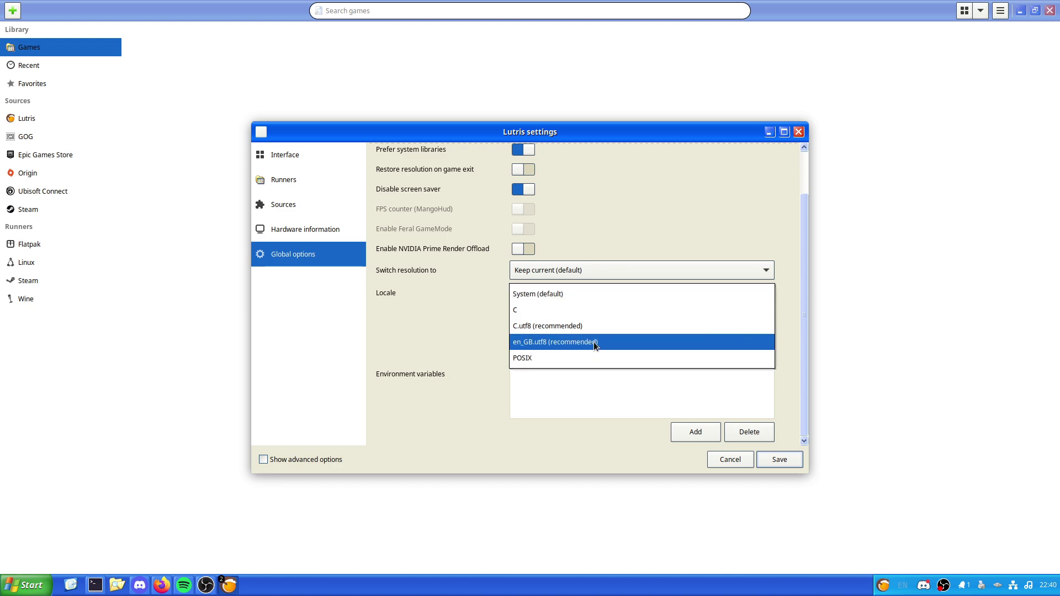
pyautogui.click(398, 338)
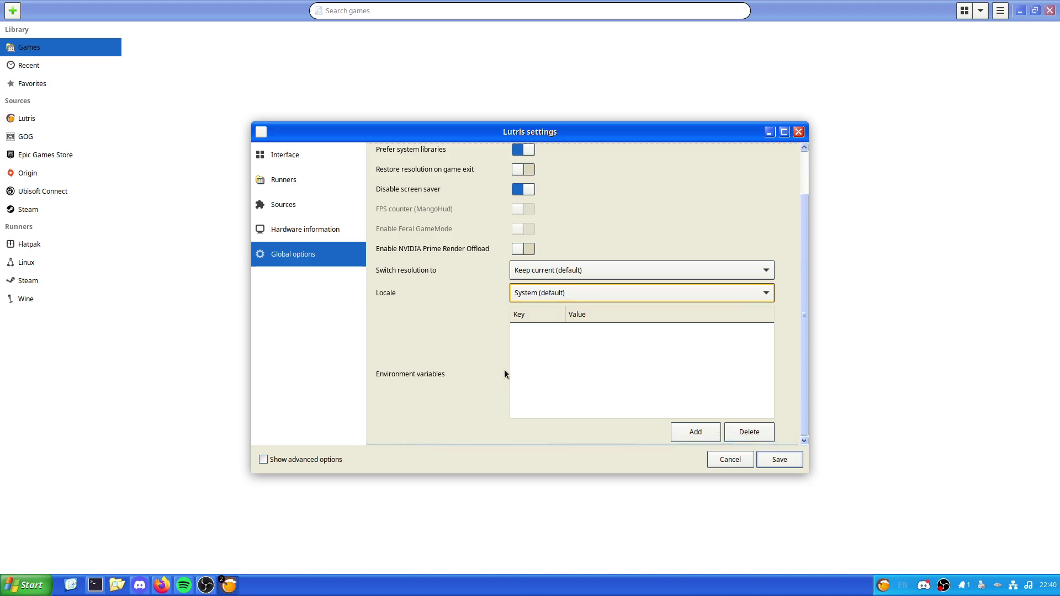
pyautogui.scroll(2, 505, 370)
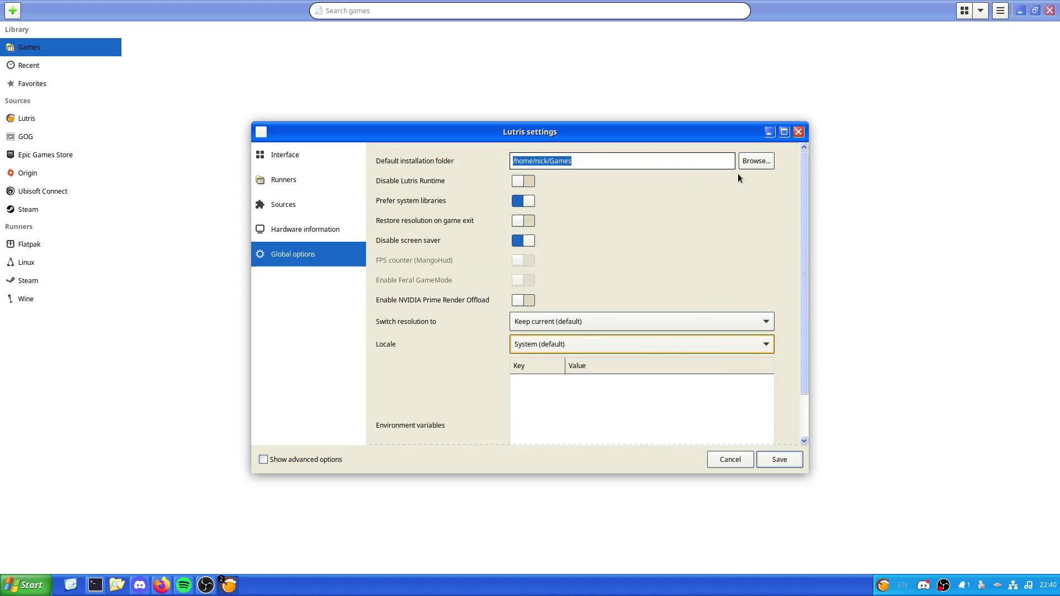
pyautogui.click(761, 165)
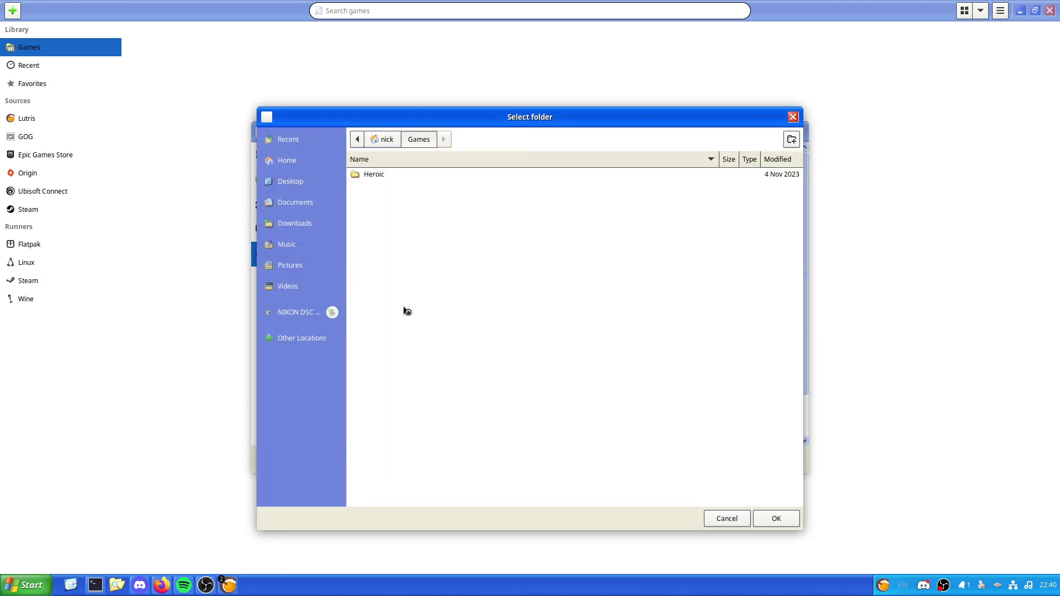
pyautogui.doubleClick(382, 176)
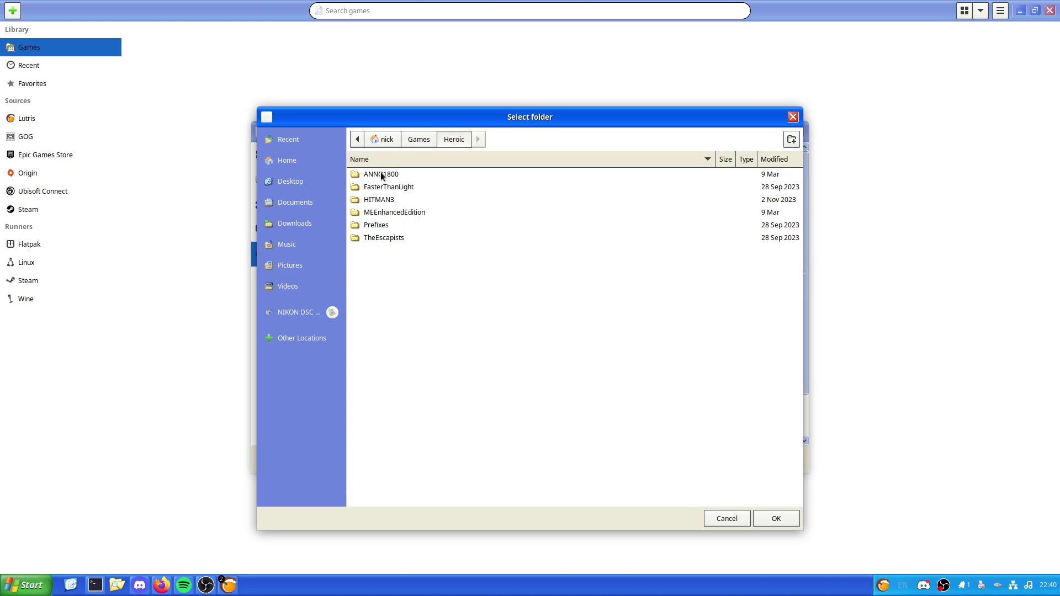
pyautogui.click(408, 214)
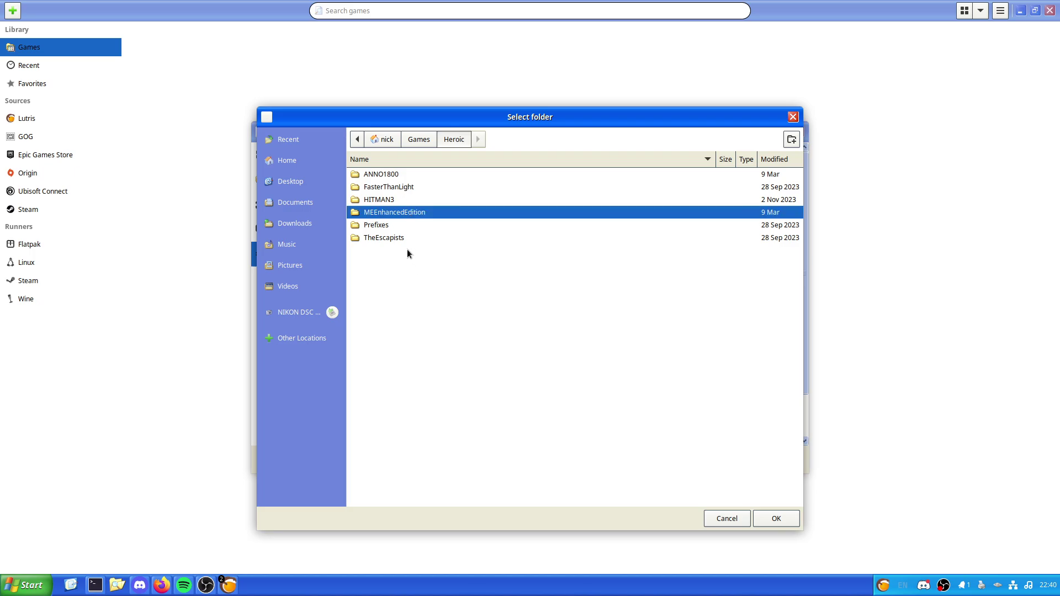
pyautogui.click(727, 518)
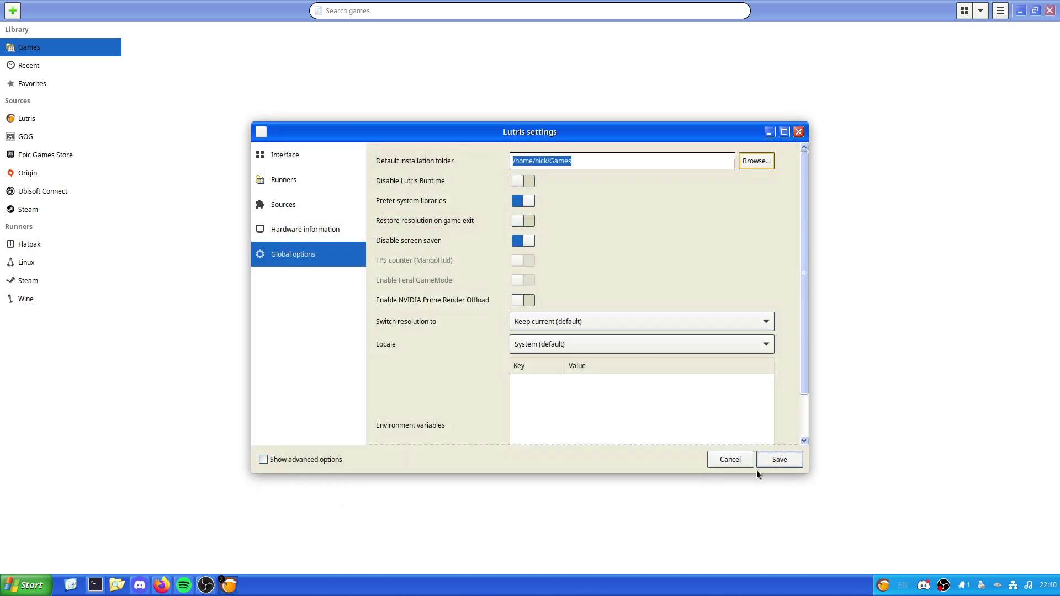
# Step: Close the settings and submit the lutris.net username and password from the Lutris source
pyautogui.click(779, 457)
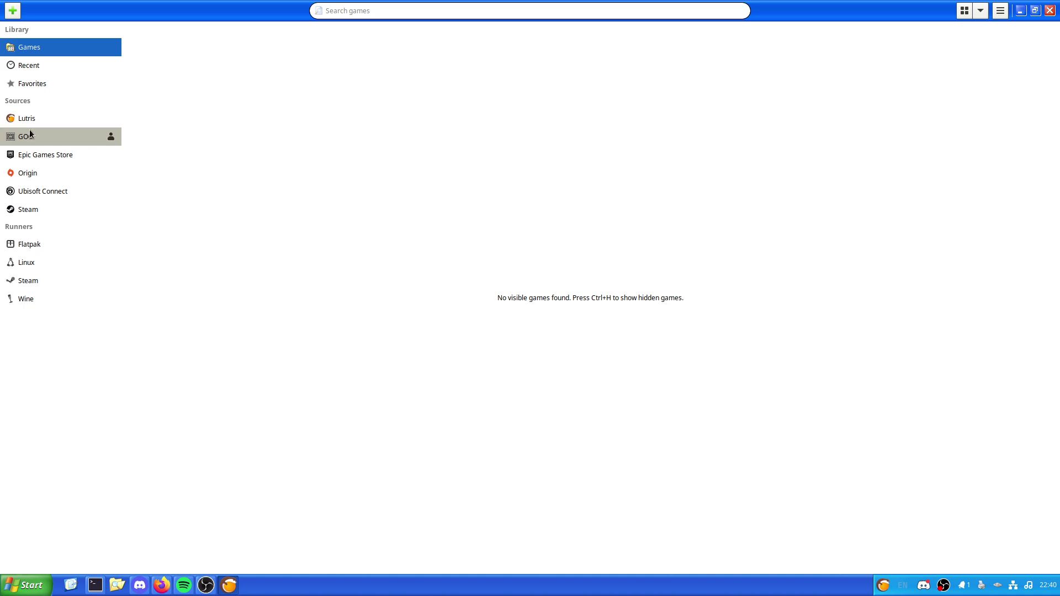
pyautogui.click(110, 119)
pyautogui.click(111, 118)
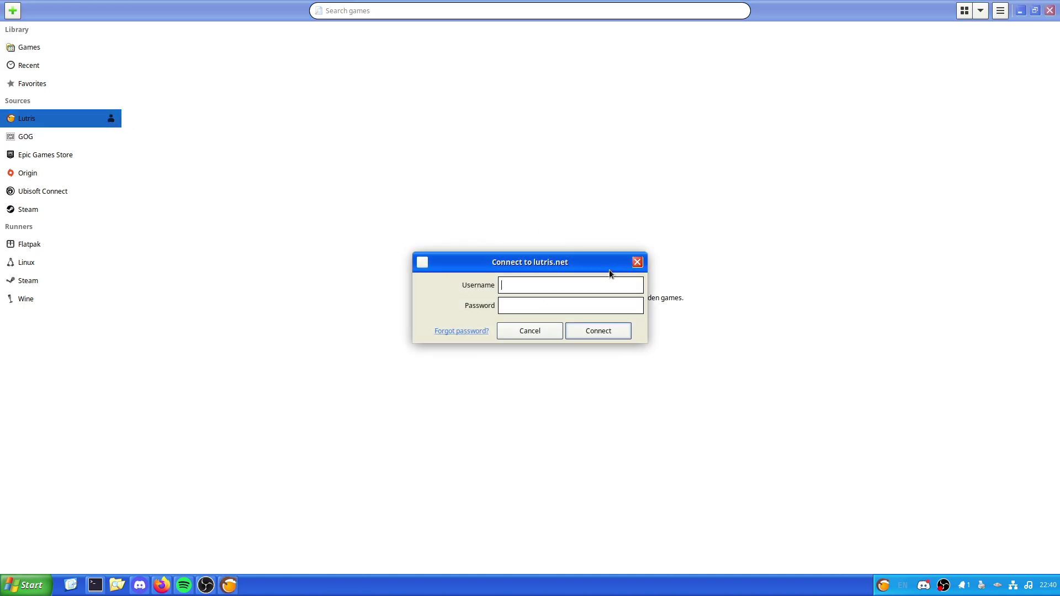
pyautogui.press('Tab')
pyautogui.write('•••••••••••••••')
pyautogui.click(605, 332)
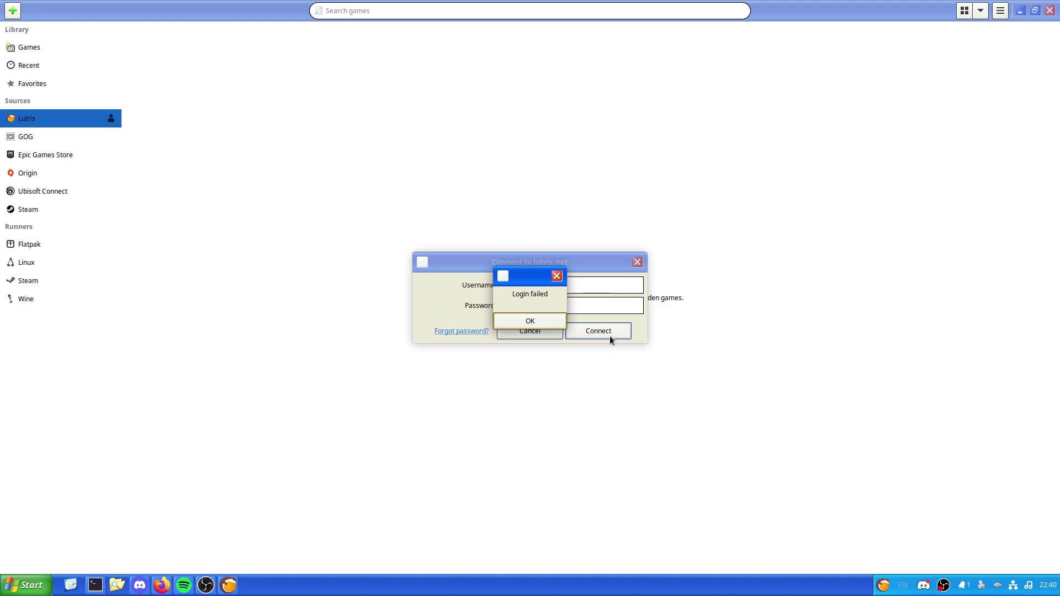
# Step: After the login failure, correct the password and resubmit to load the Lutris library
pyautogui.click(526, 319)
pyautogui.doubleClick(544, 305)
pyautogui.write('••')
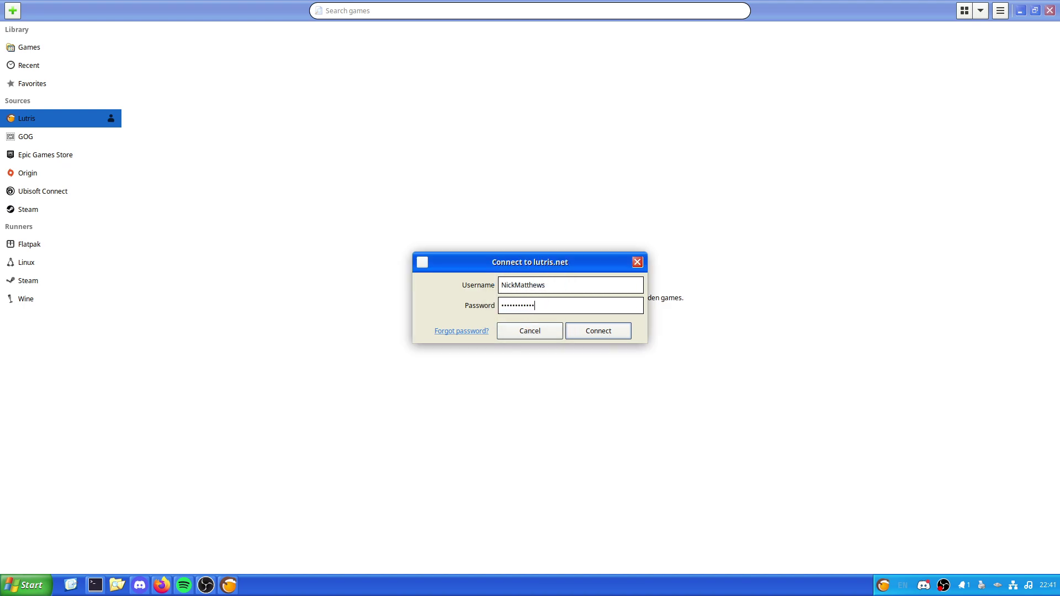
pyautogui.press('Return')
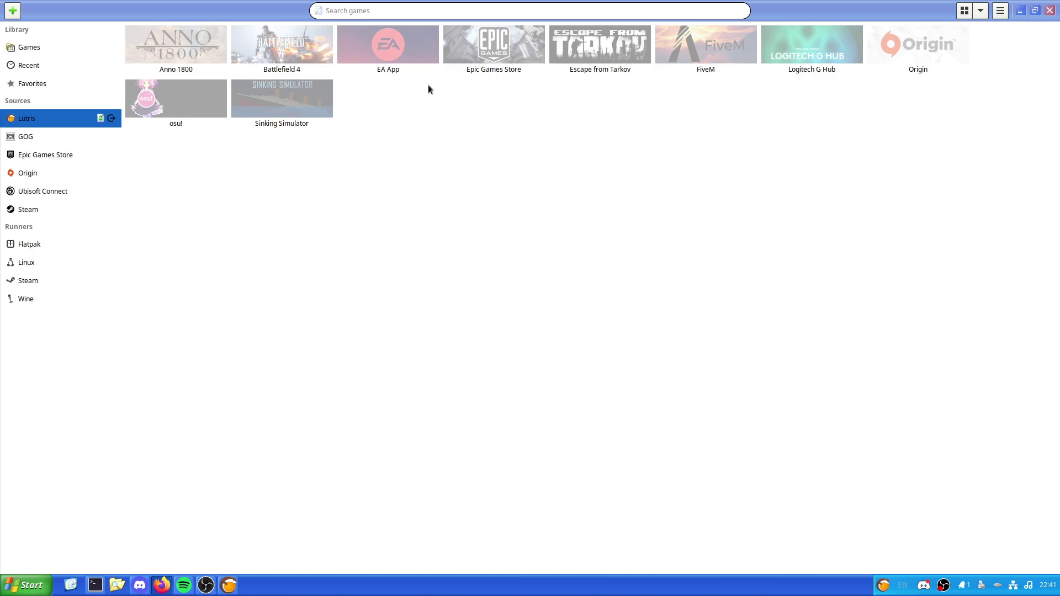
# Step: Inspect the Battlefield 4 and EA App tiles, then view the GOG and Epic Games Store sources
pyautogui.click(312, 52)
pyautogui.click(312, 53)
pyautogui.click(395, 47)
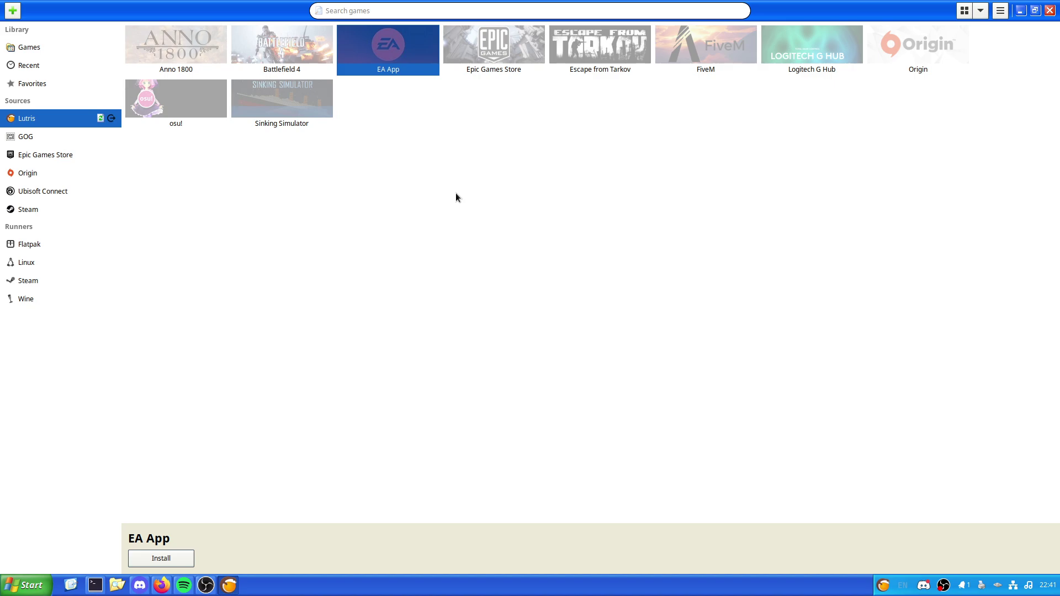
pyautogui.click(442, 200)
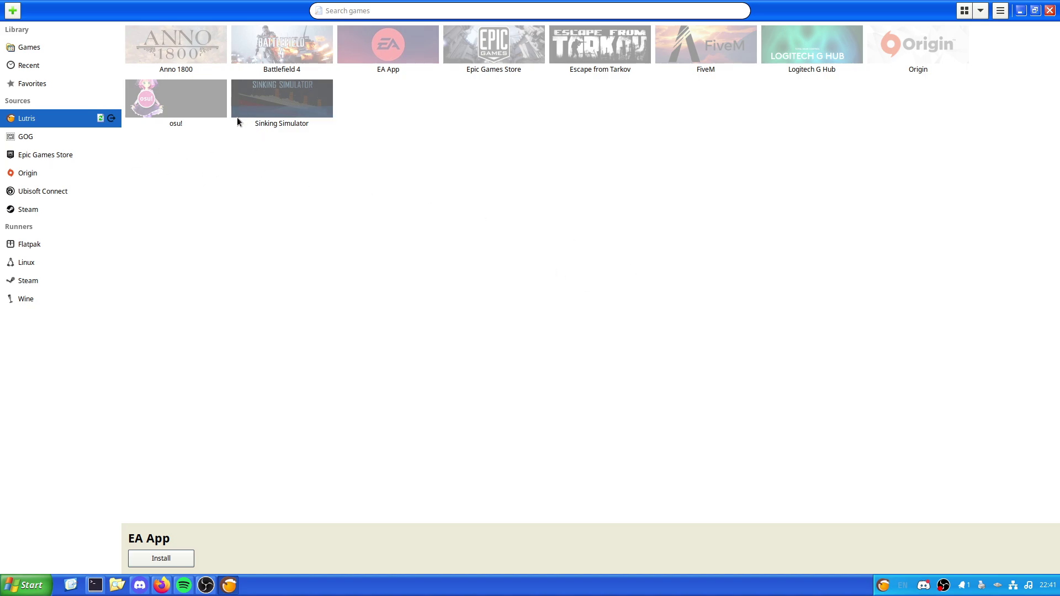
pyautogui.click(42, 141)
pyautogui.click(58, 154)
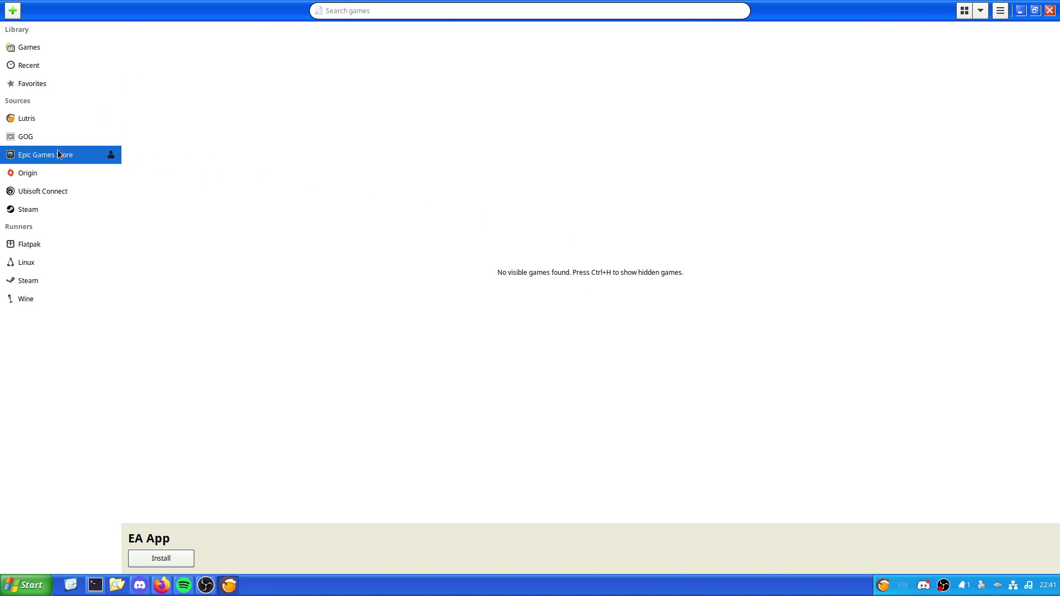
# Step: Refresh the Steam source and browse its loaded games from 8BitMMO to XCOM 2
pyautogui.click(87, 213)
pyautogui.click(110, 210)
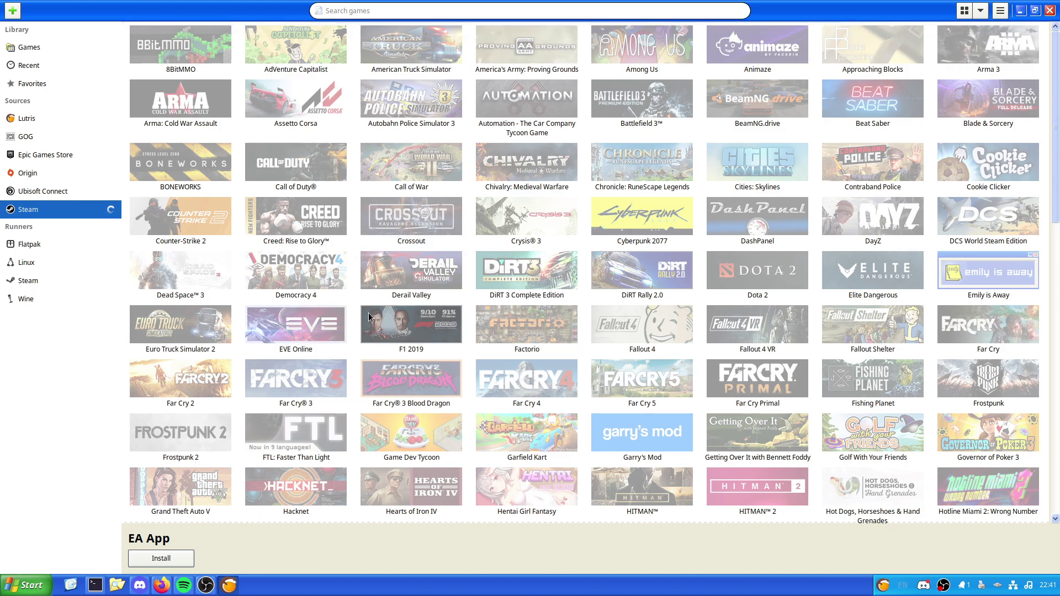
pyautogui.scroll(-20, 369, 313)
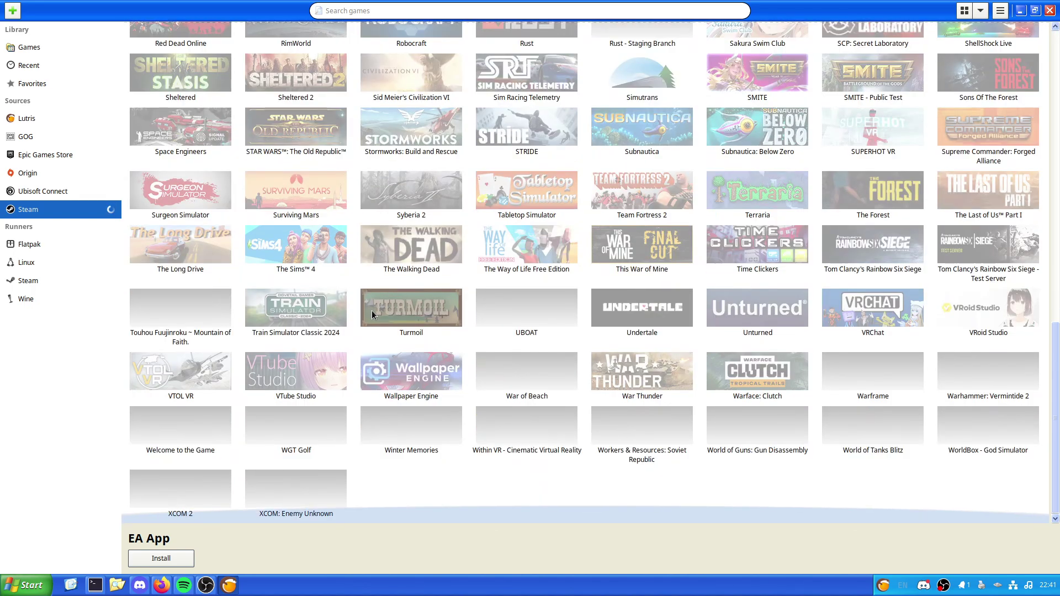
pyautogui.scroll(1, 373, 310)
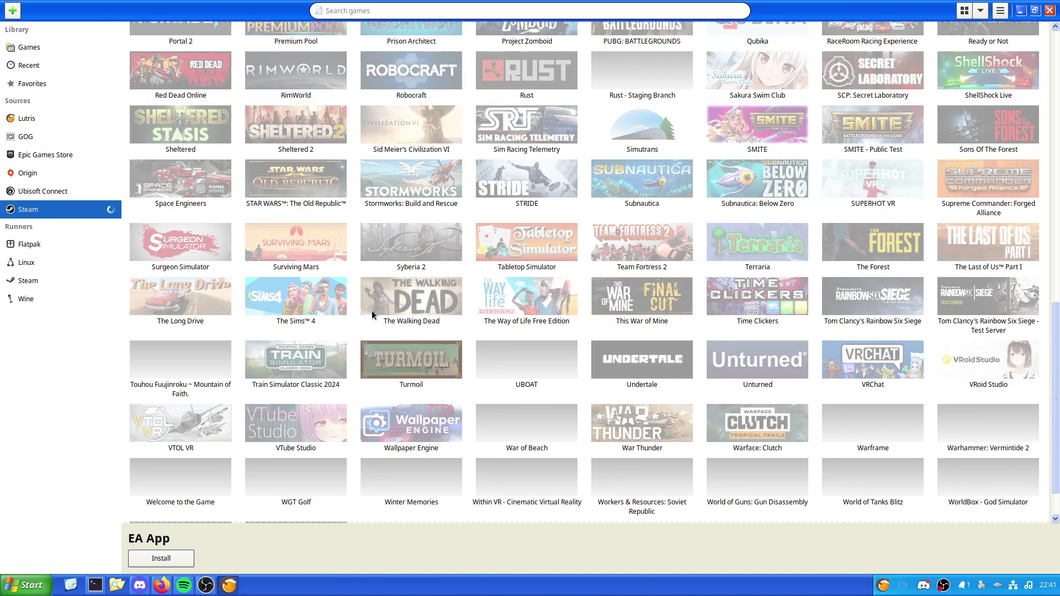